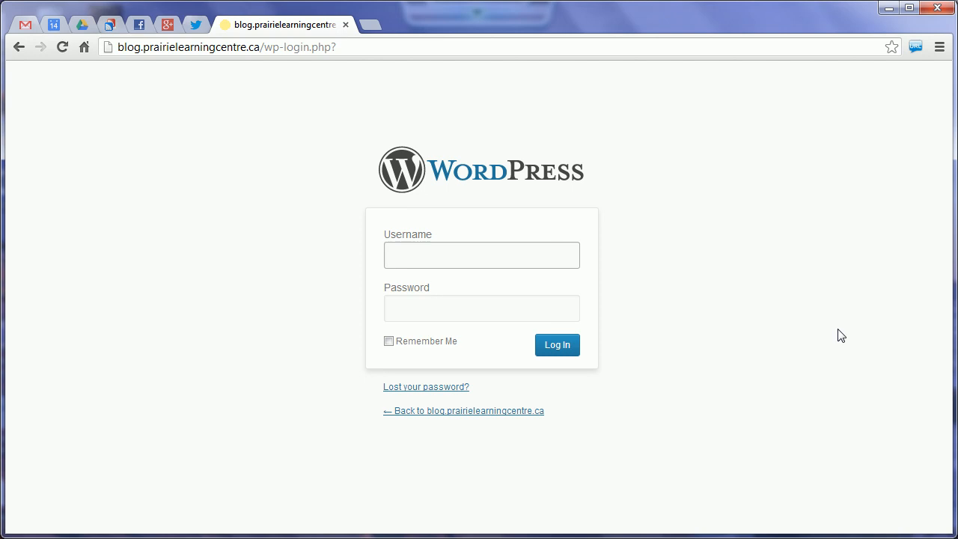
- Log in to the WordPress site with the administrator username and account password
text(plcadmin)
key(Tab)
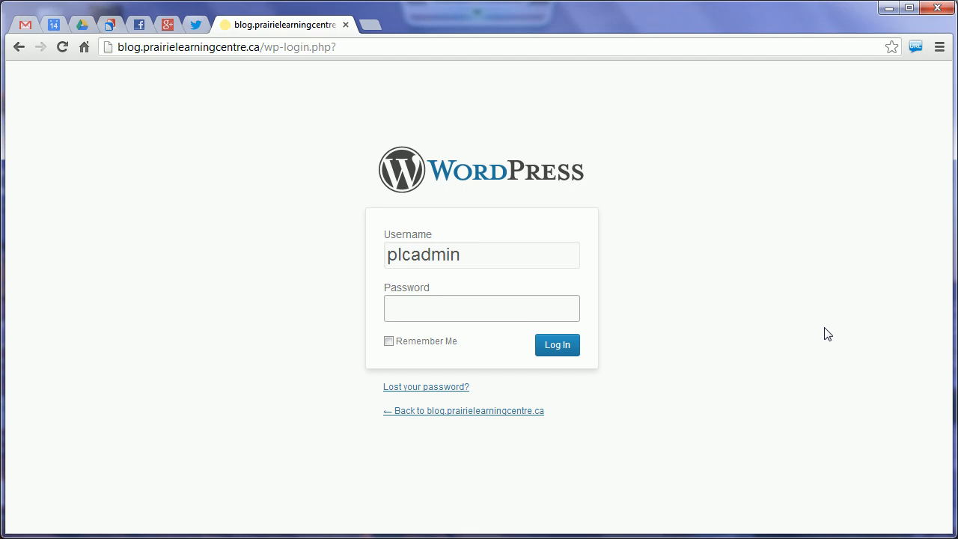
text(••••••••)
click(574, 347)
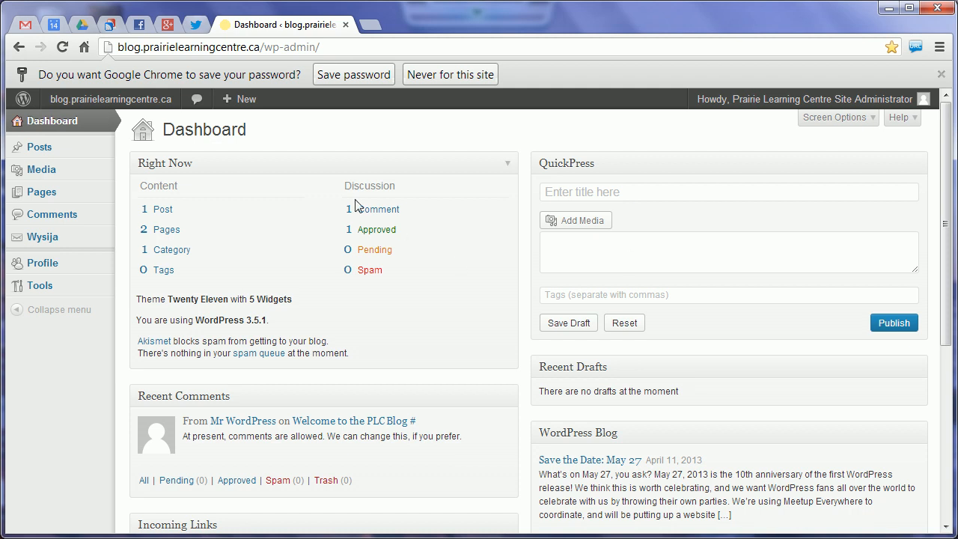
- Create a new blog post titled "PLC Launches Its Blog"
mouse_move(246, 102)
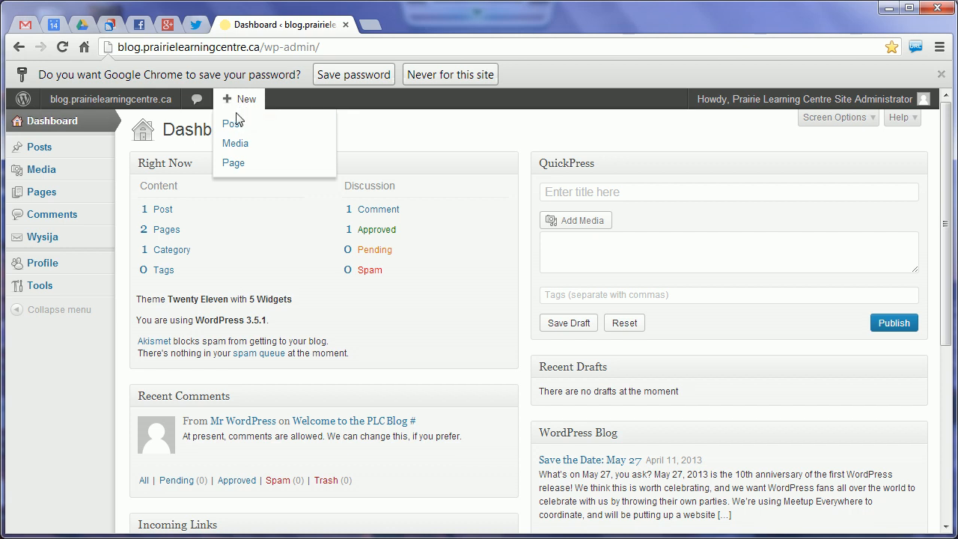
click(232, 123)
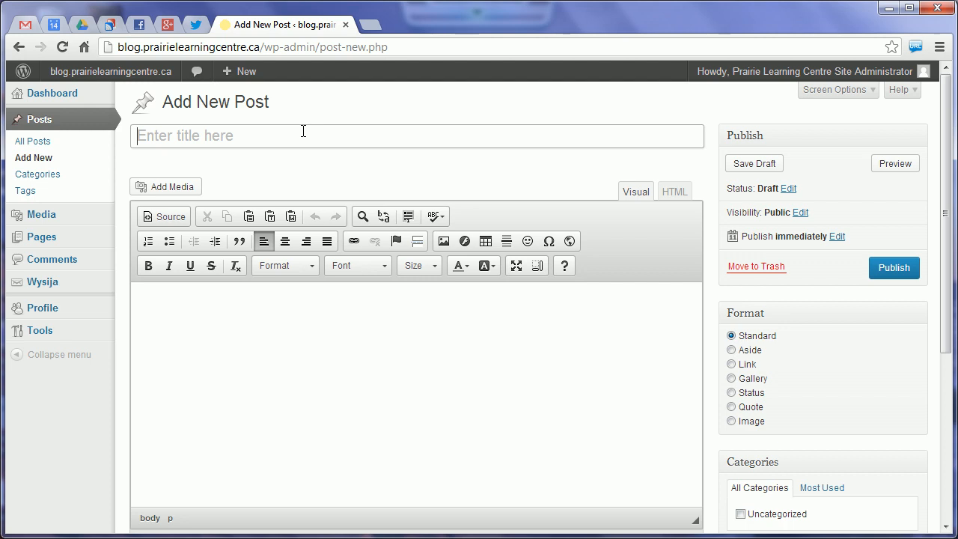
text(P)
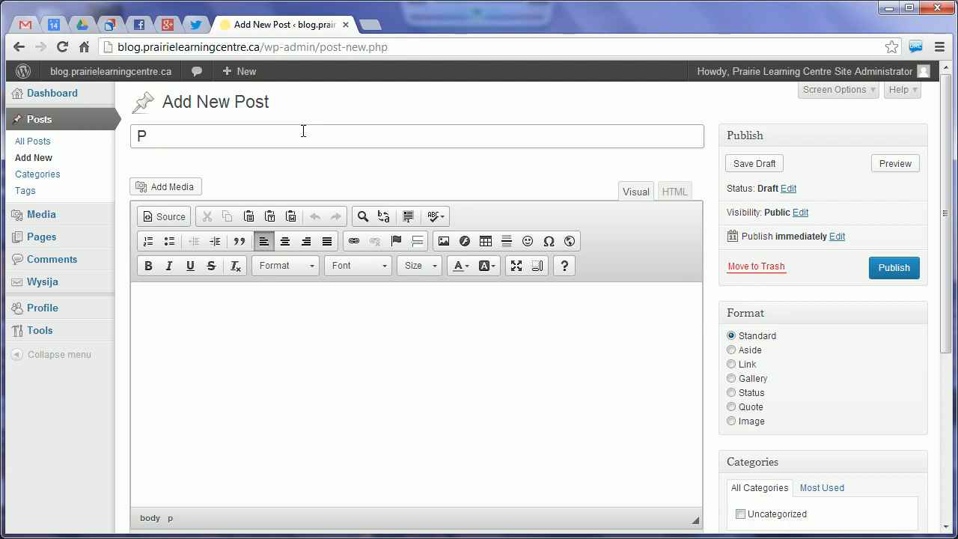
text(LC Luaunches )
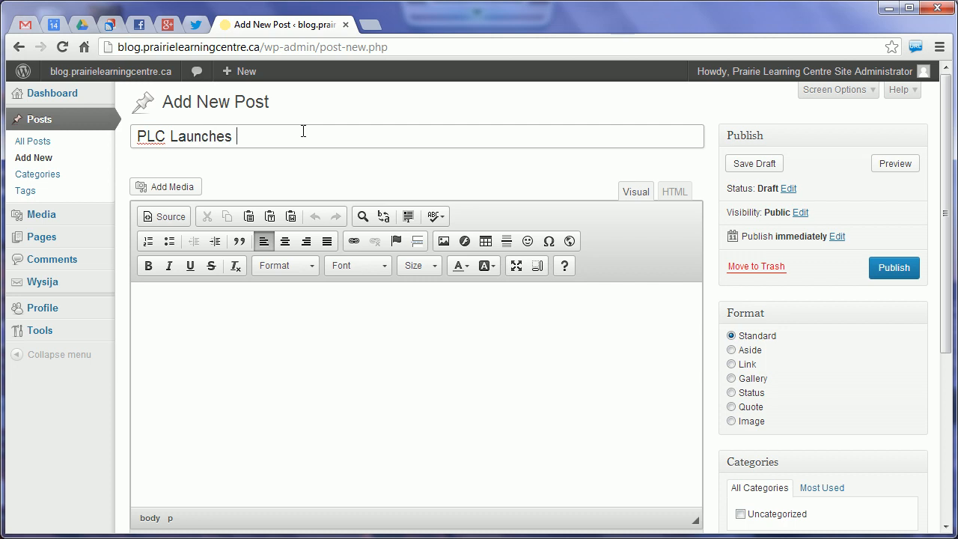
text(Its Bloog)
- Write the post body: "We are proud to announce that the Prairie Learning Centre will be extending its outreach program via blog posts."
click(385, 332)
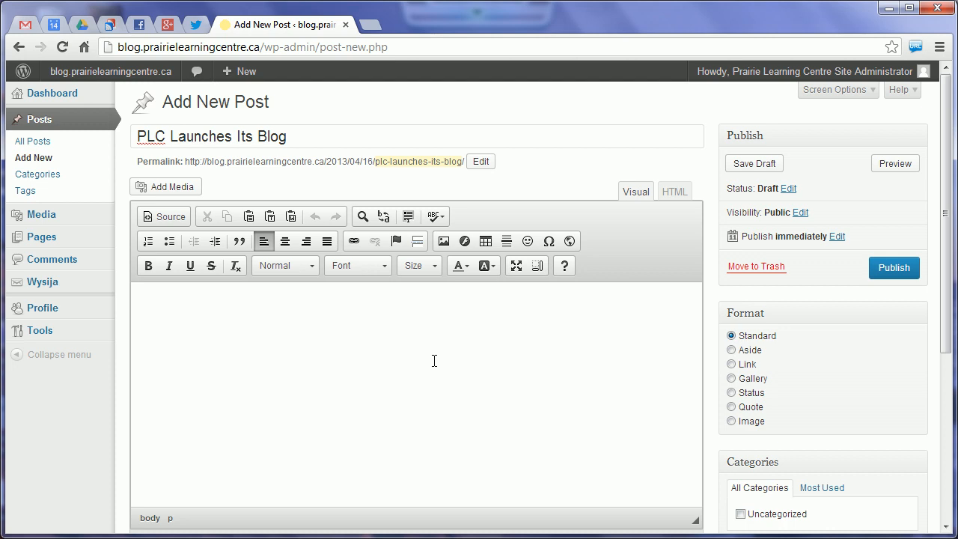
text(We are proud to ann)
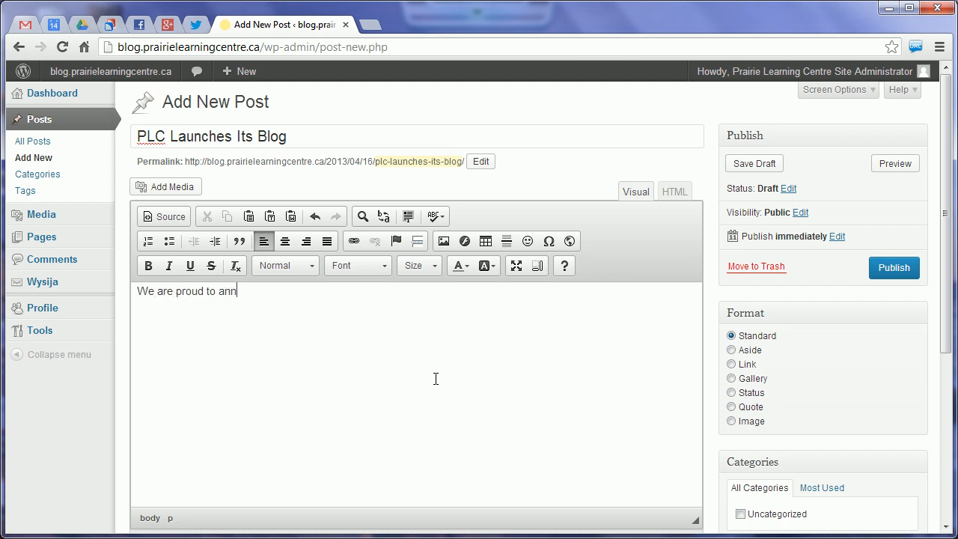
text(ounce that the Prairie )
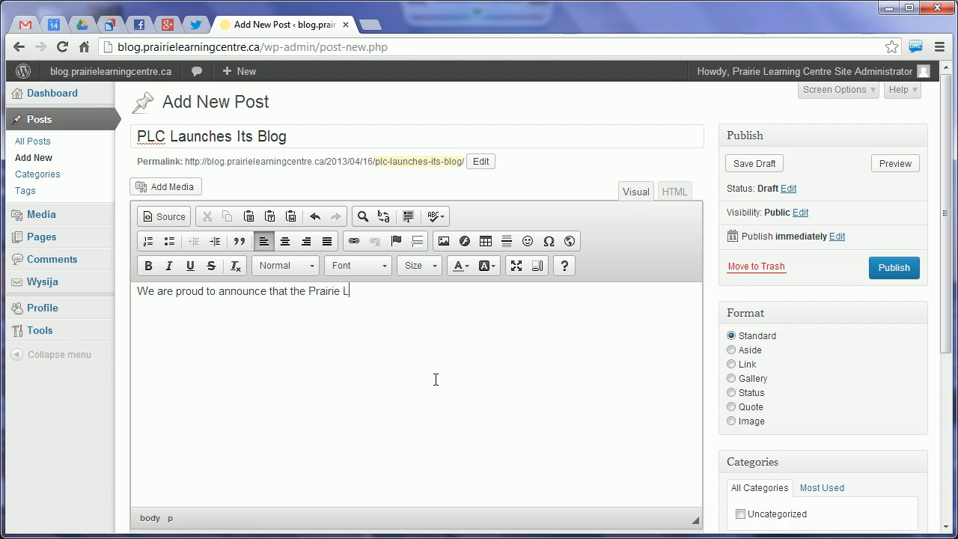
text(Learning Centre will be)
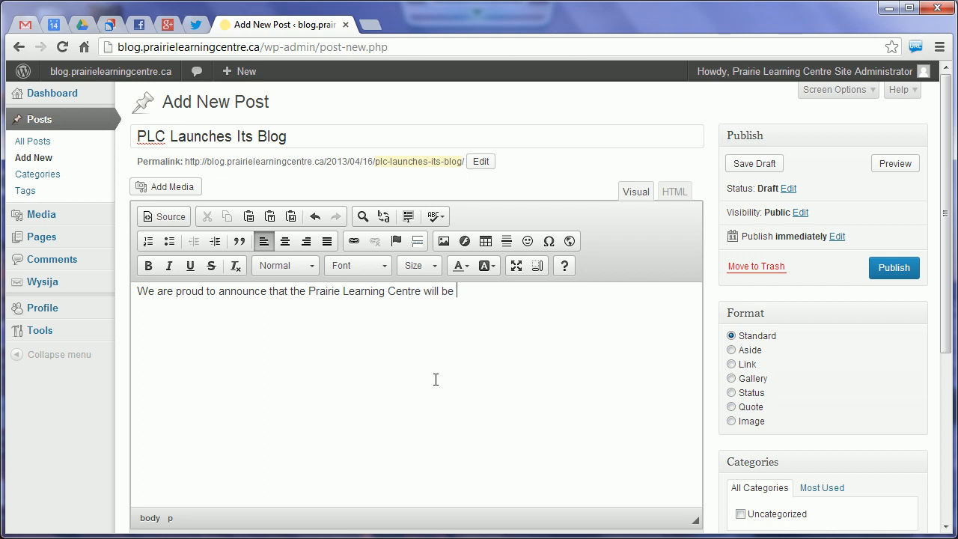
text( extending its outrea)
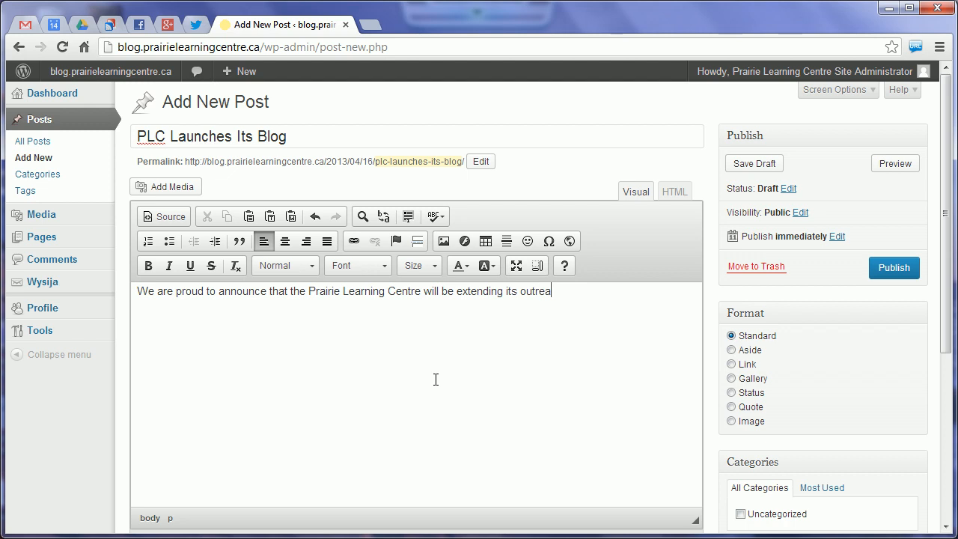
text(ch program via)
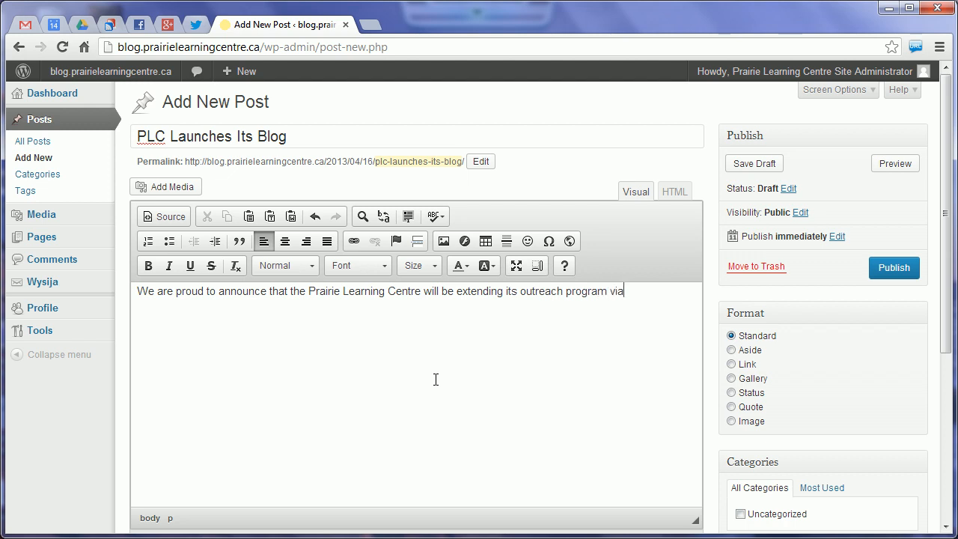
text( blog posts.)
- Save the post as a draft and preview its title and body text on the blog
click(752, 165)
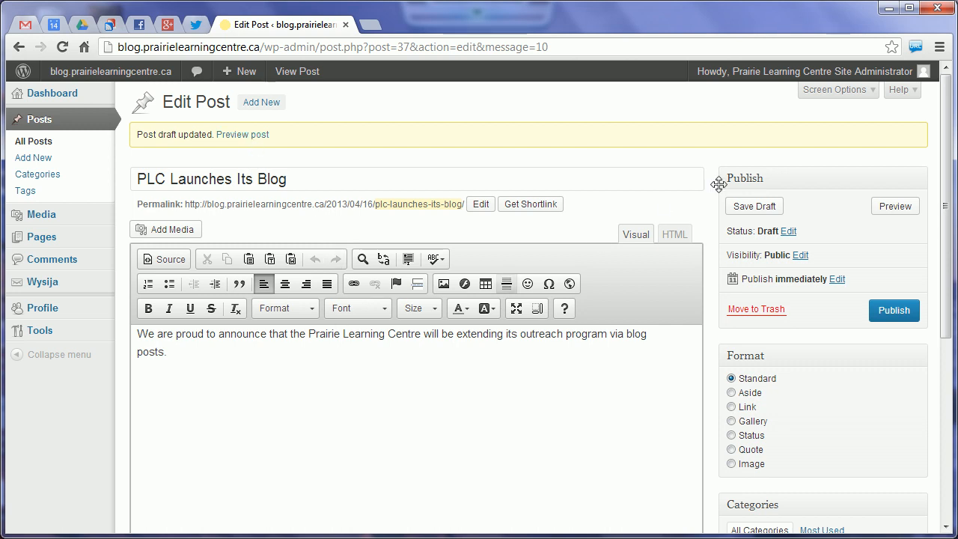
click(894, 207)
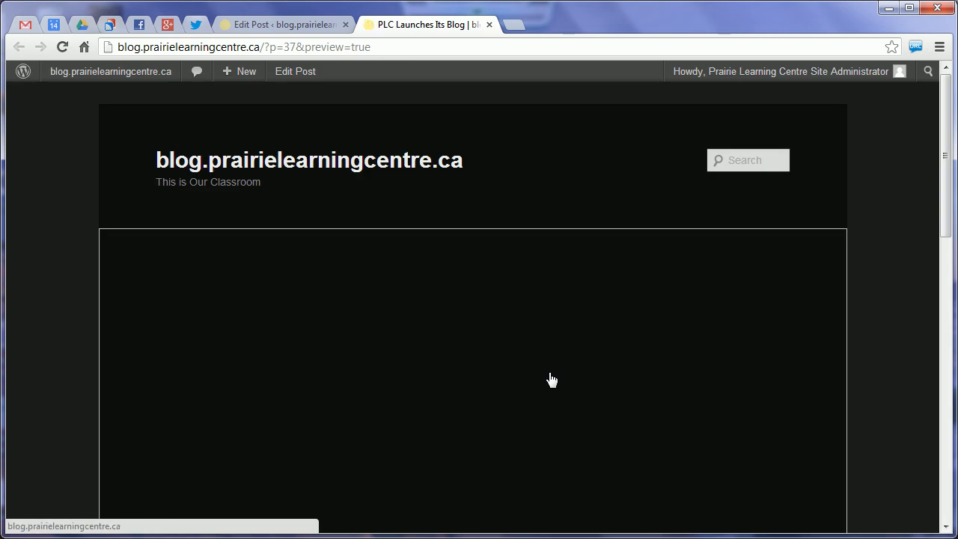
scroll(467, 252, down, 1)
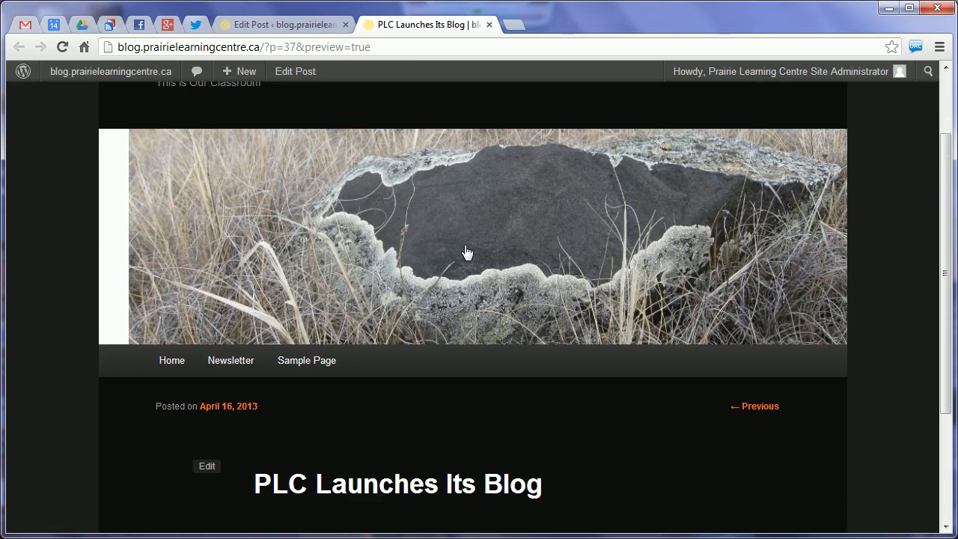
scroll(467, 253, down, 2)
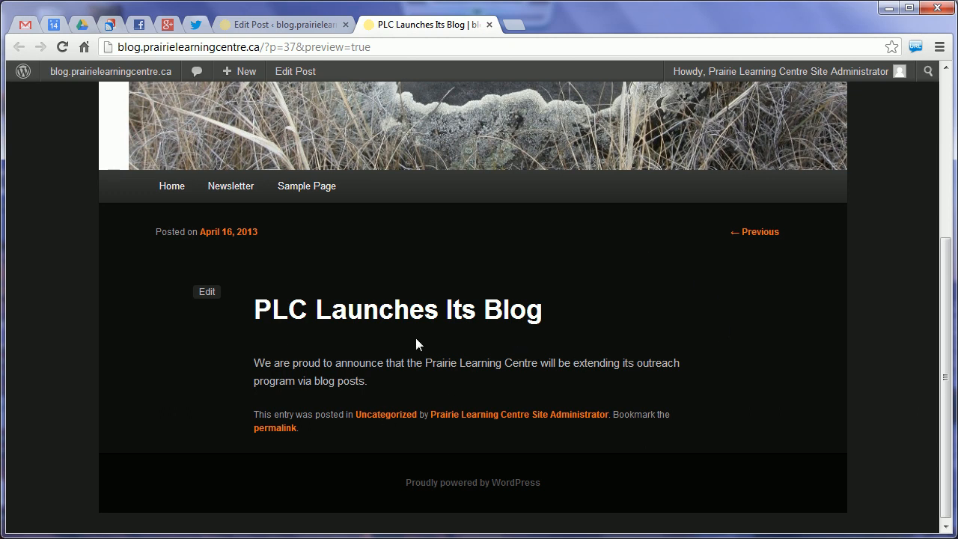
scroll(438, 345, up, 2)
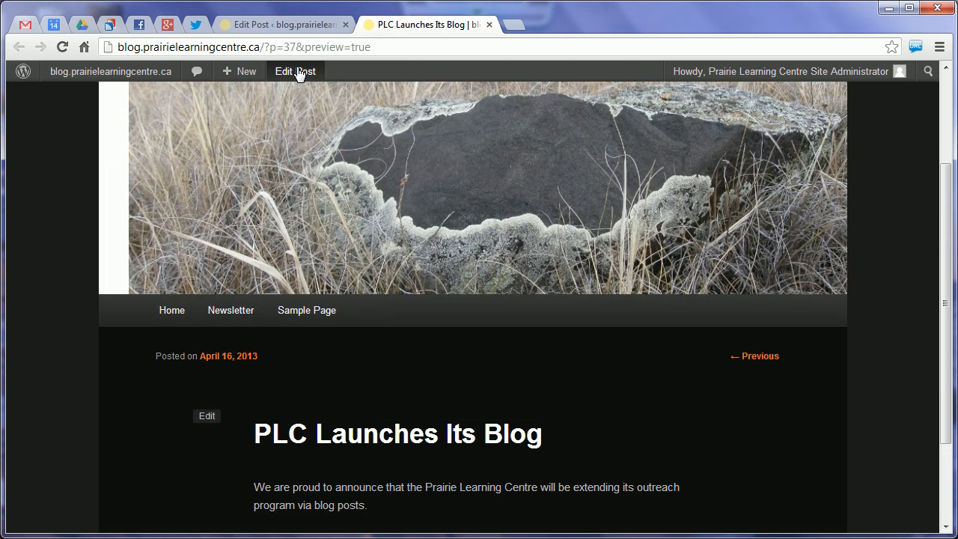
- Return to editing the post and place the cursor before the first word of the body text
click(298, 72)
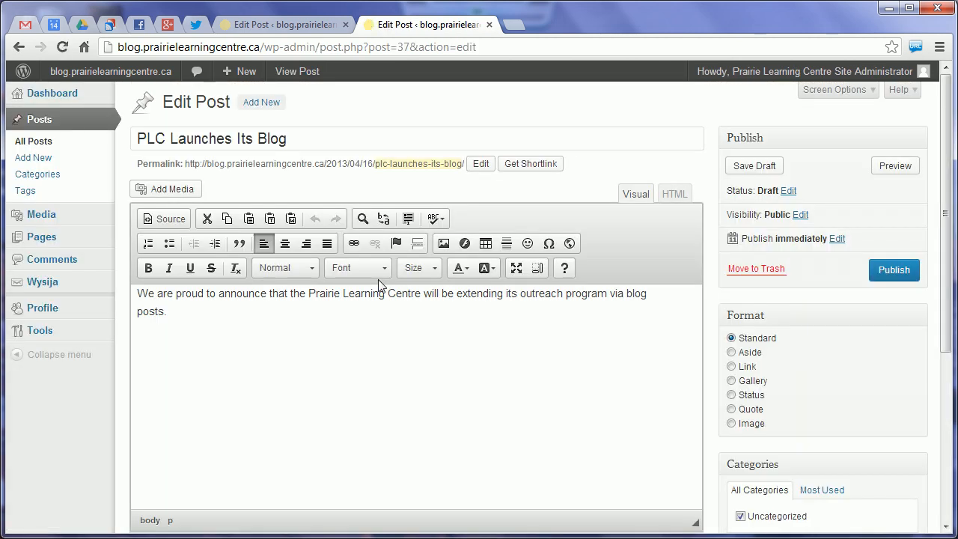
click(225, 315)
click(137, 293)
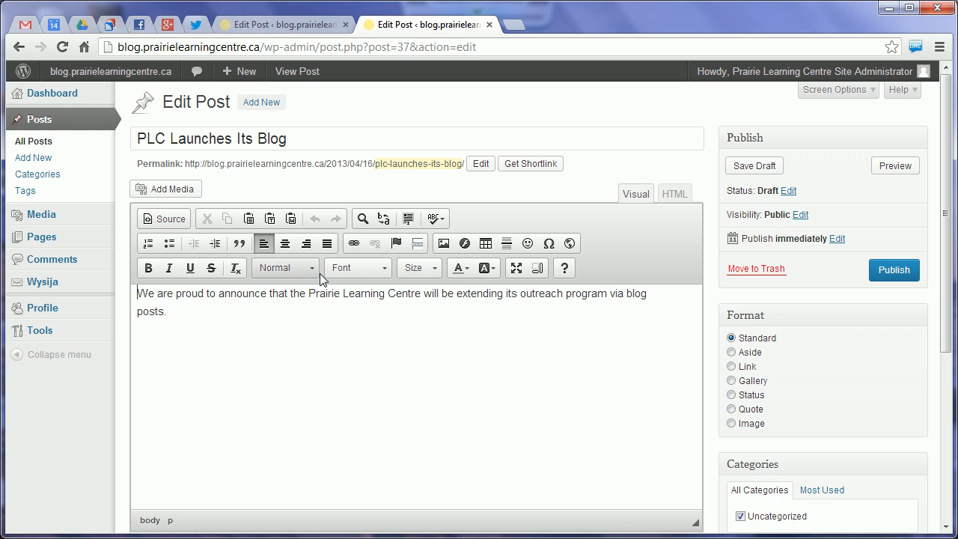
- Start inserting an image and upload IMG_1297.JPG from the Bohemian Waxwings Exports folder to the server's image folder
click(444, 244)
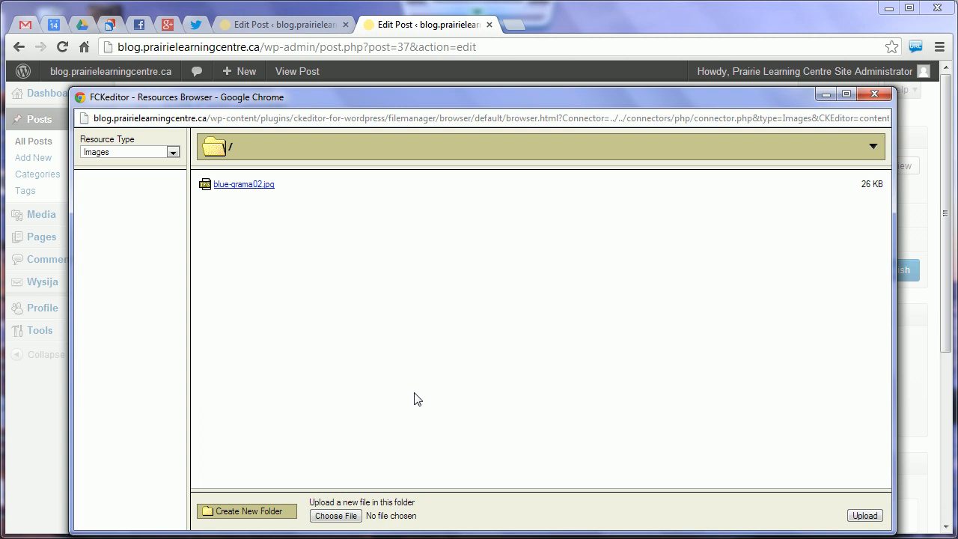
click(866, 515)
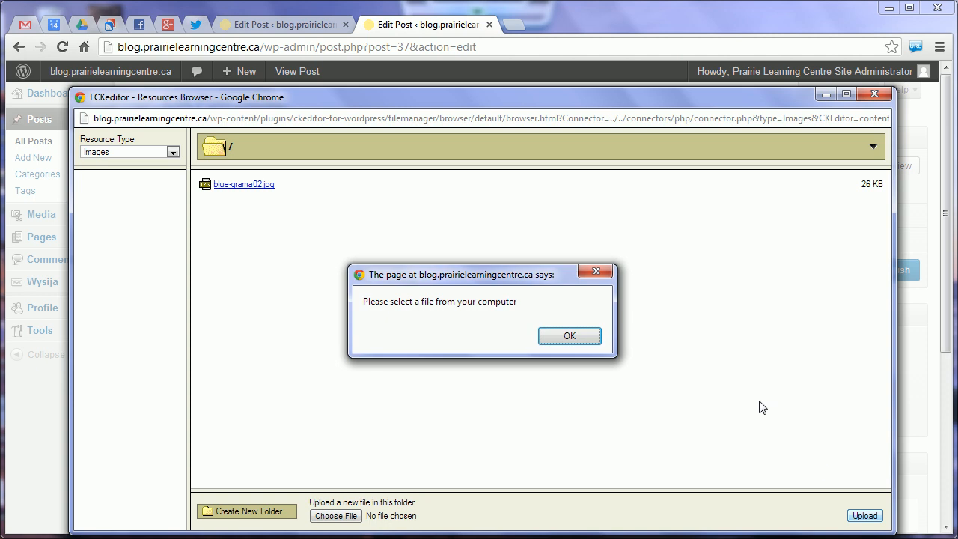
click(572, 339)
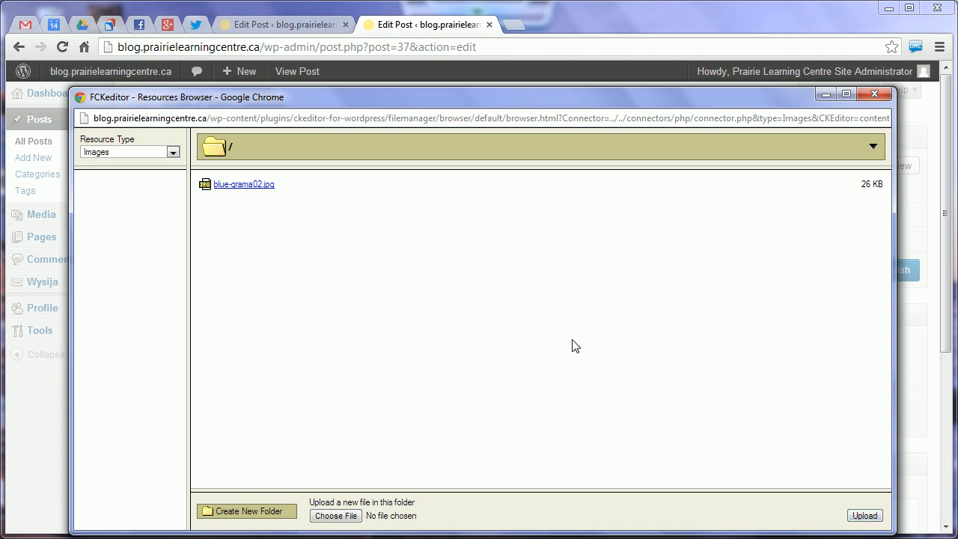
click(343, 515)
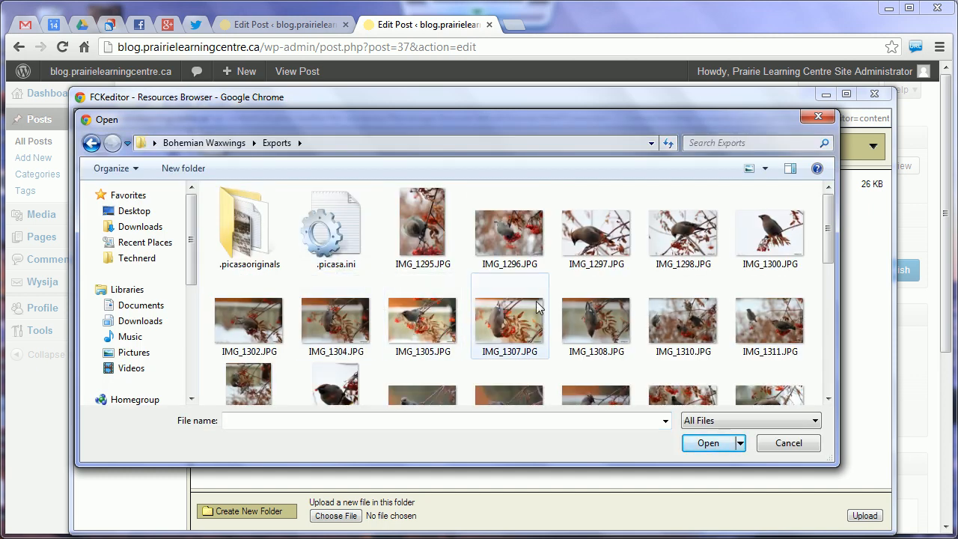
click(587, 251)
click(703, 440)
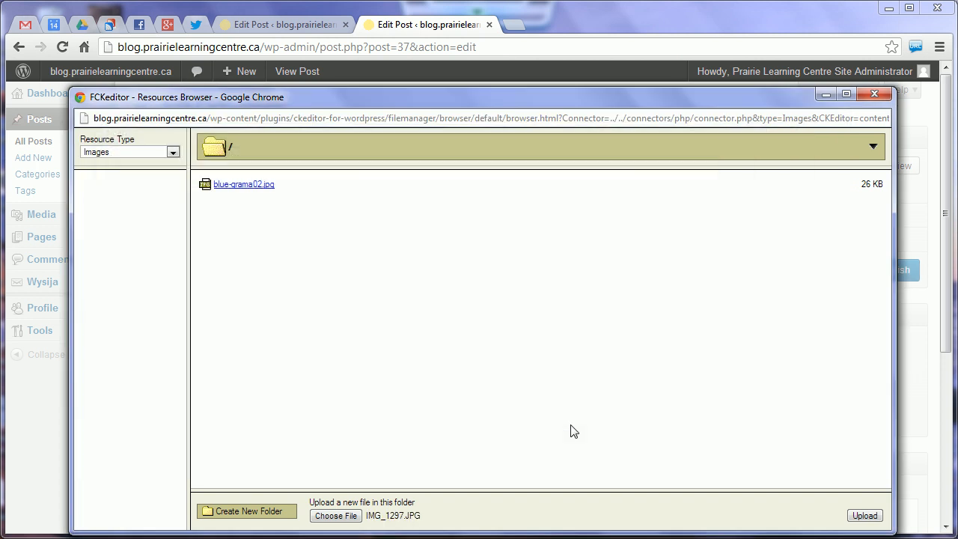
click(861, 516)
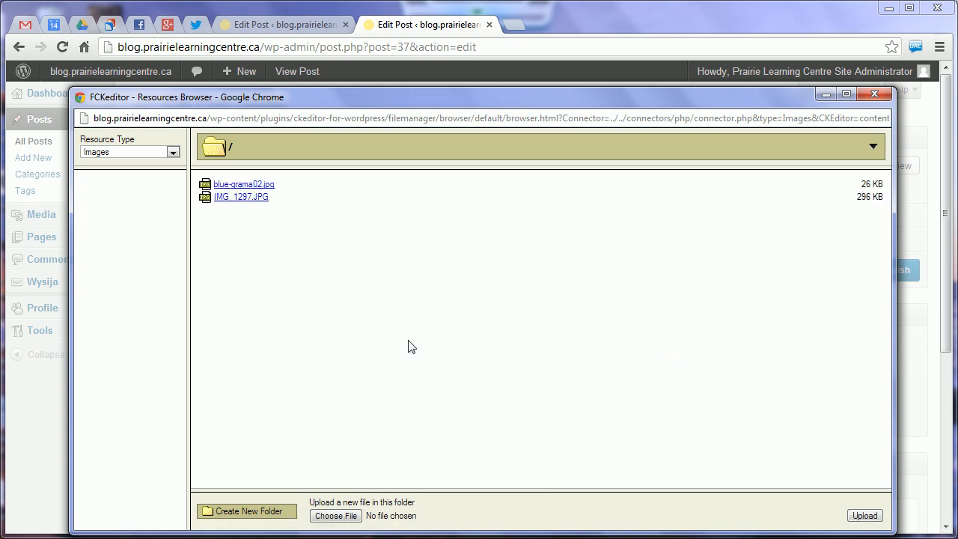
- Insert IMG_1297.JPG into the post with horizontal and vertical spacing of 10 and right alignment
click(239, 201)
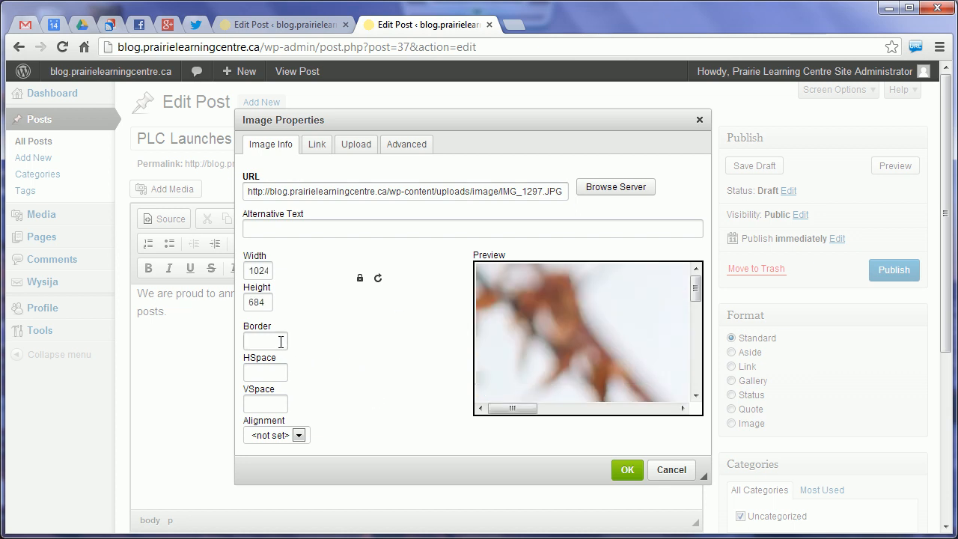
click(267, 377)
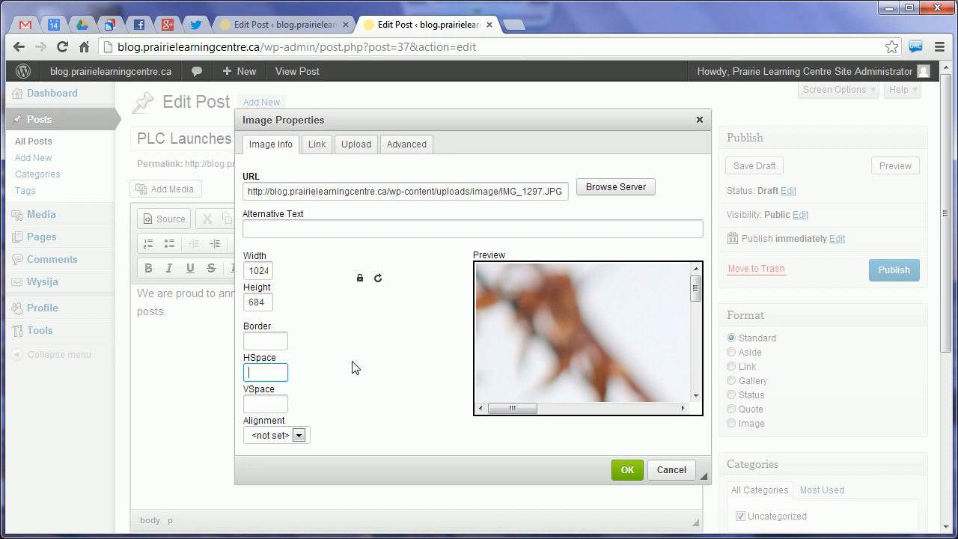
text(10)
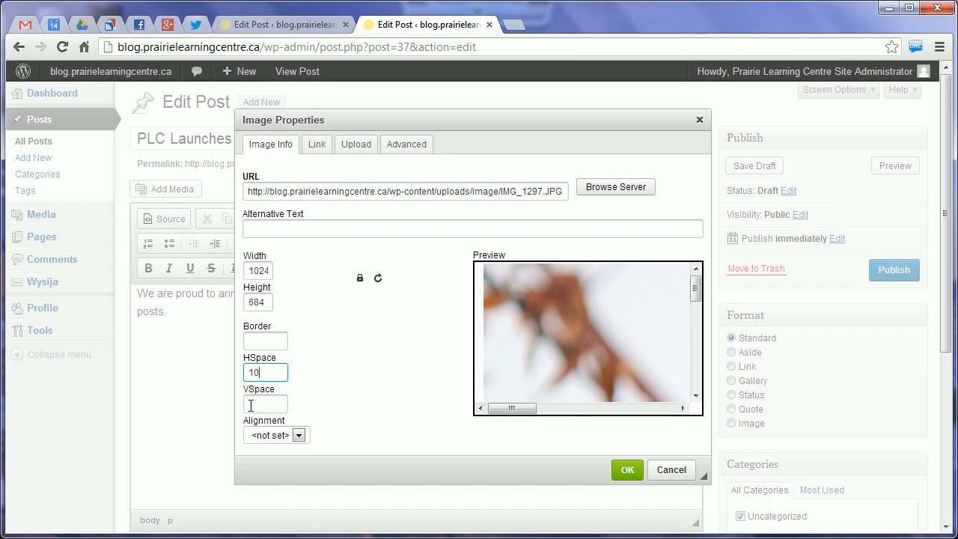
click(274, 402)
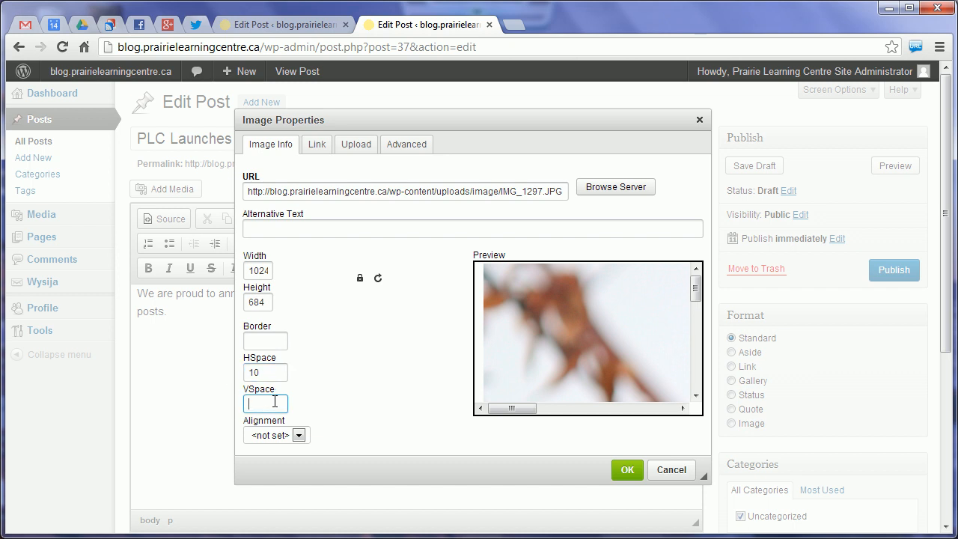
text(10)
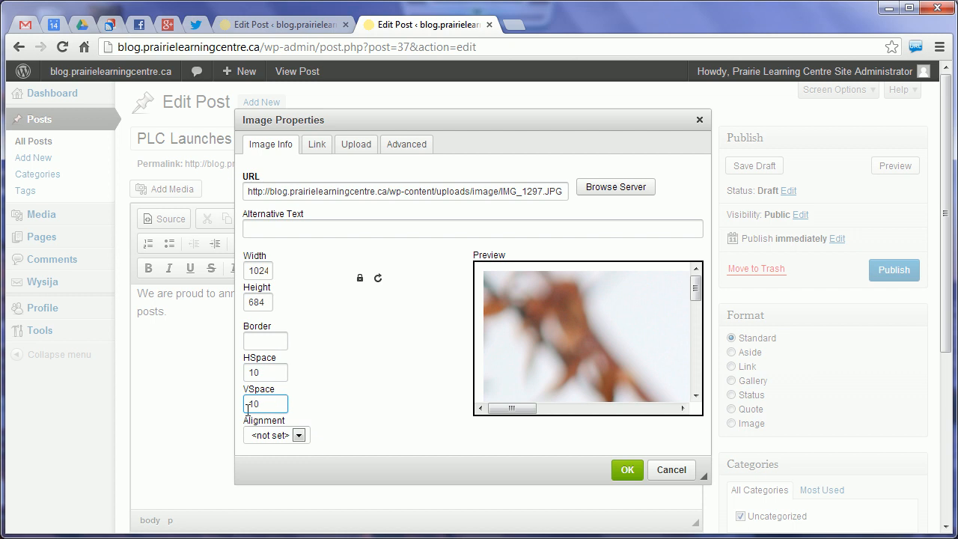
click(299, 435)
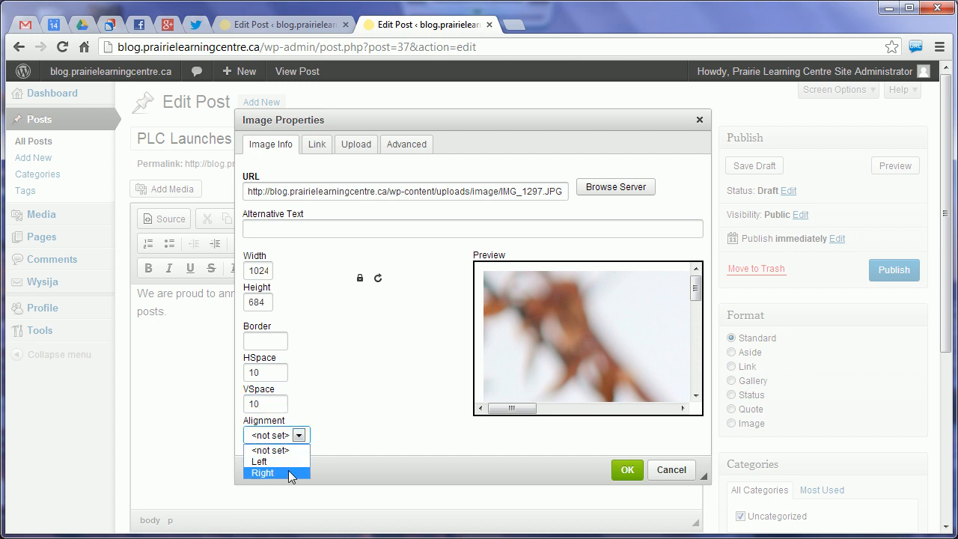
click(288, 471)
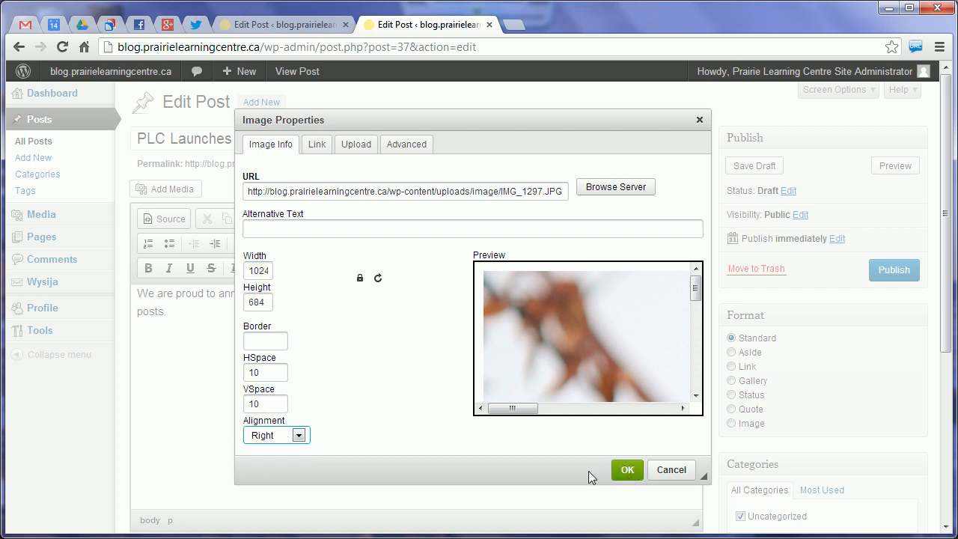
key(Return)
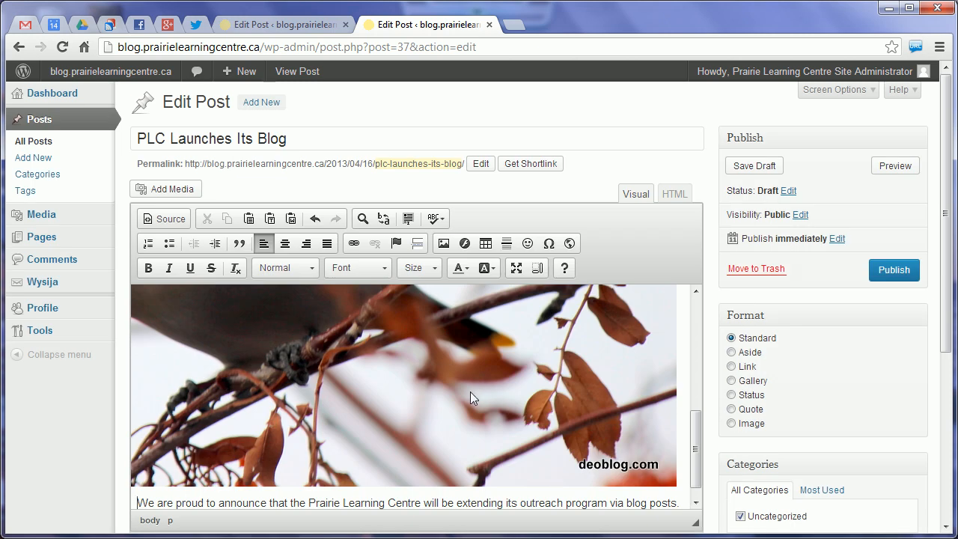
- Resize the inserted bird image to a width of 512, keeping its aspect ratio locked
scroll(470, 391, down, 2)
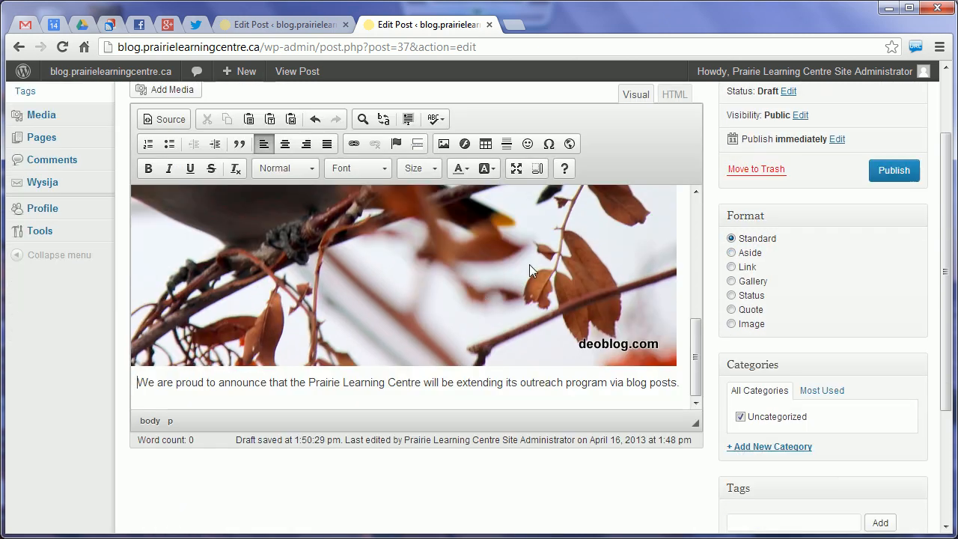
click(606, 316)
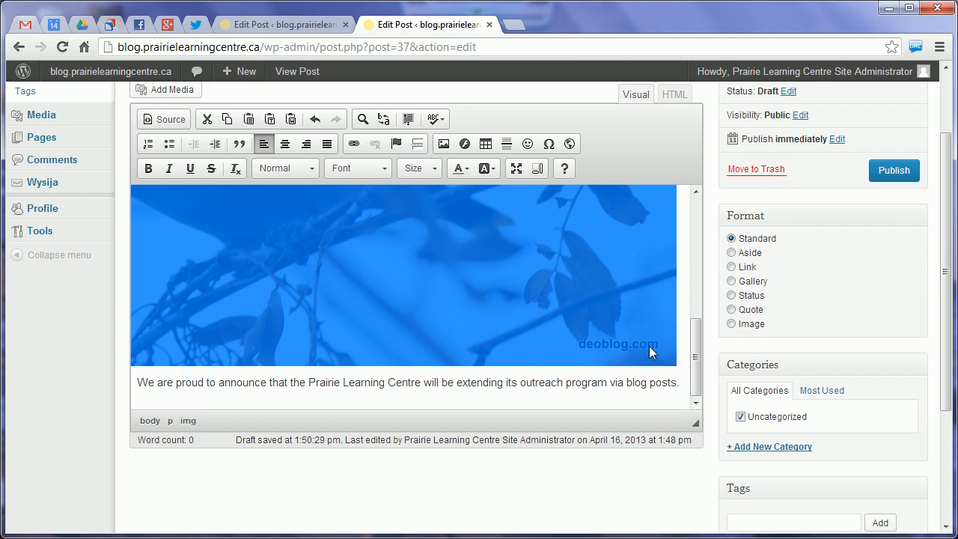
click(444, 143)
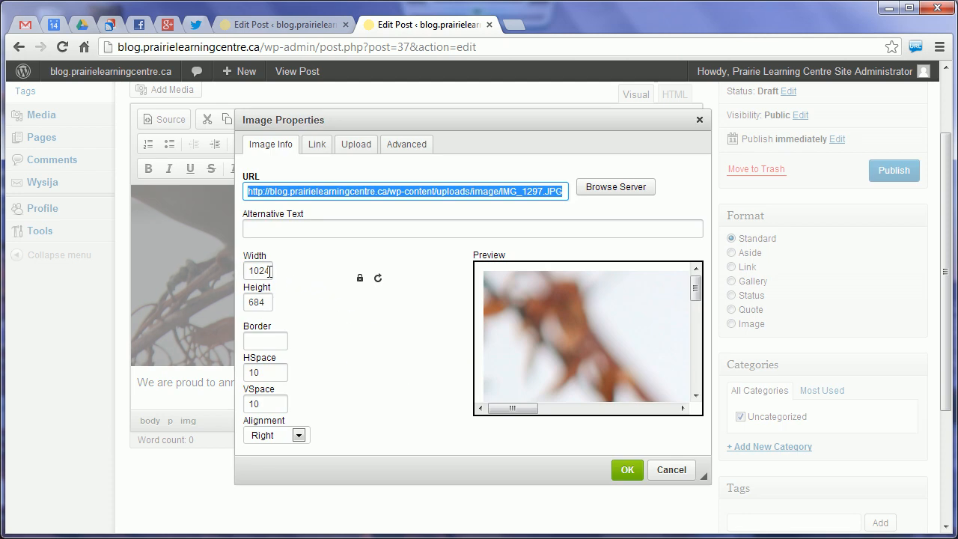
click(360, 279)
double_click(271, 272)
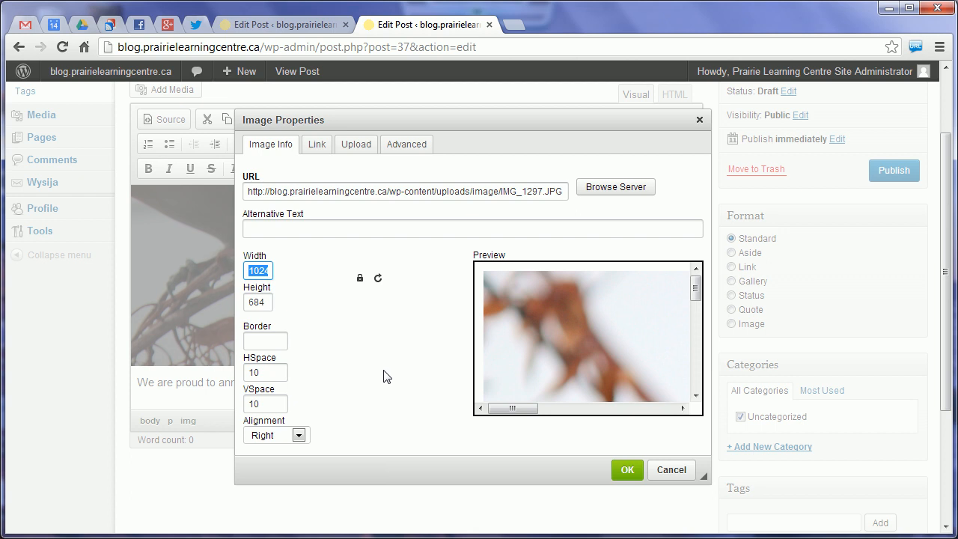
text(512)
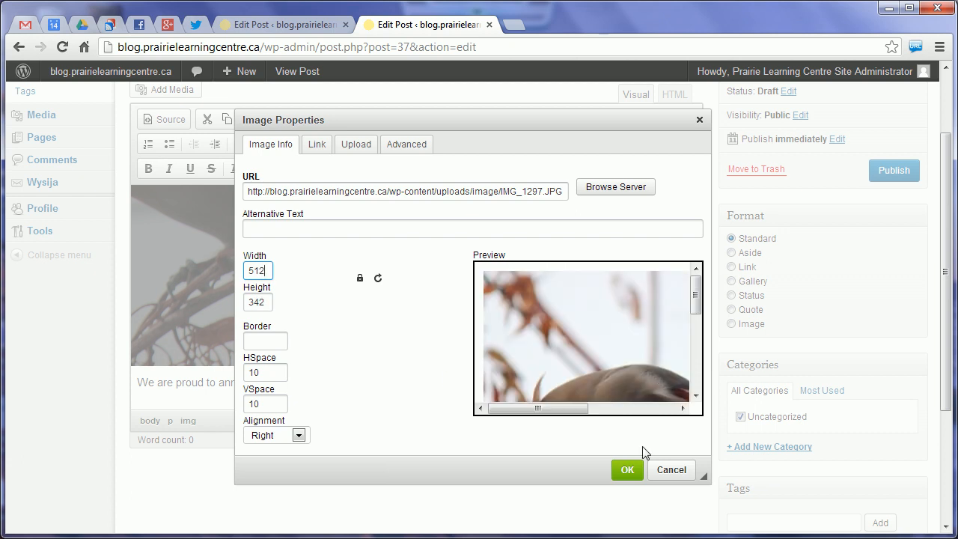
key(Return)
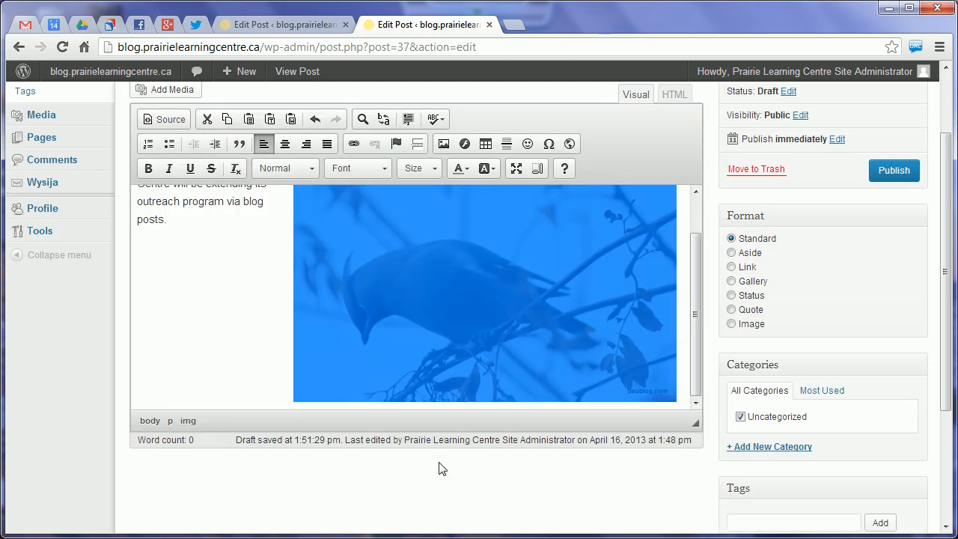
- Deselect the image and examine how the body text wraps beside it in the editor
click(271, 329)
scroll(279, 267, up, 5)
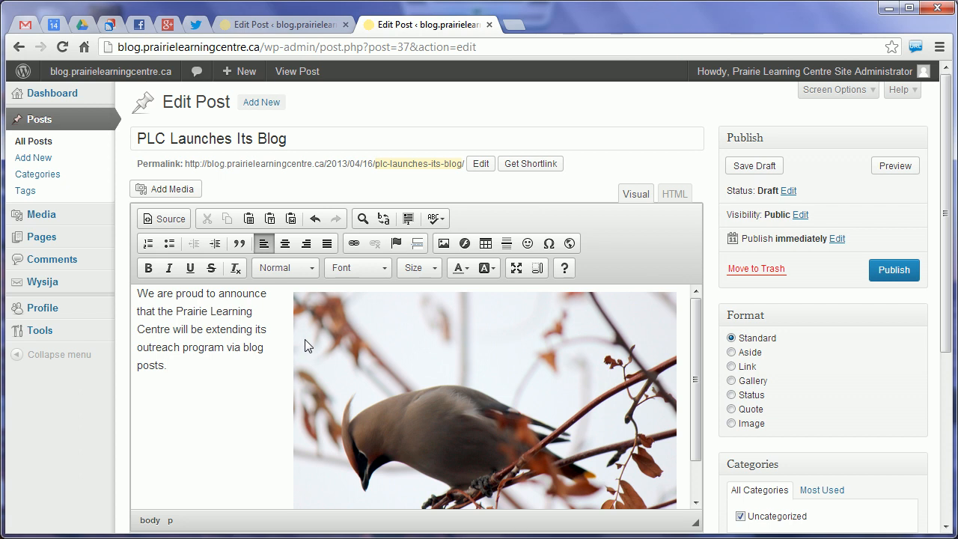
scroll(305, 345, down, 3)
scroll(305, 346, down, 2)
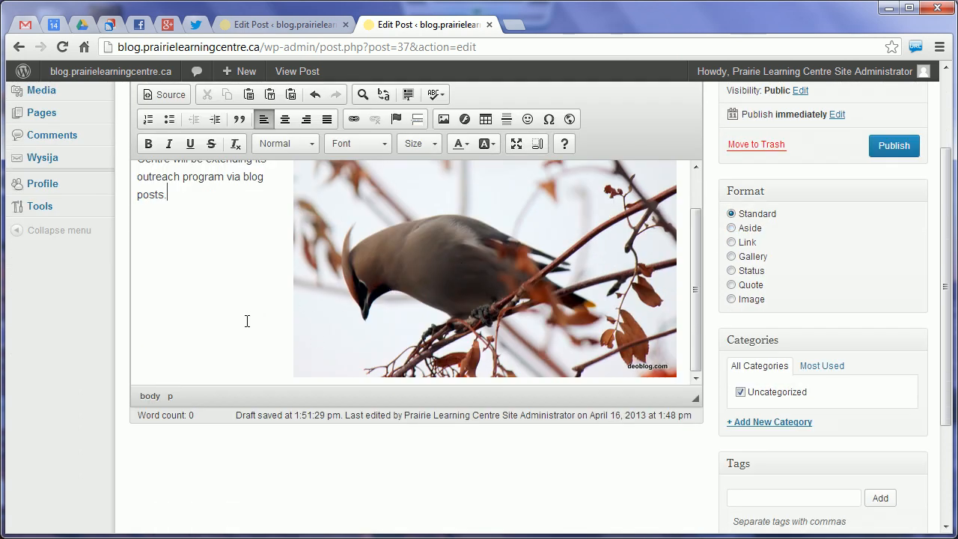
scroll(247, 320, down, 2)
scroll(247, 322, up, 4)
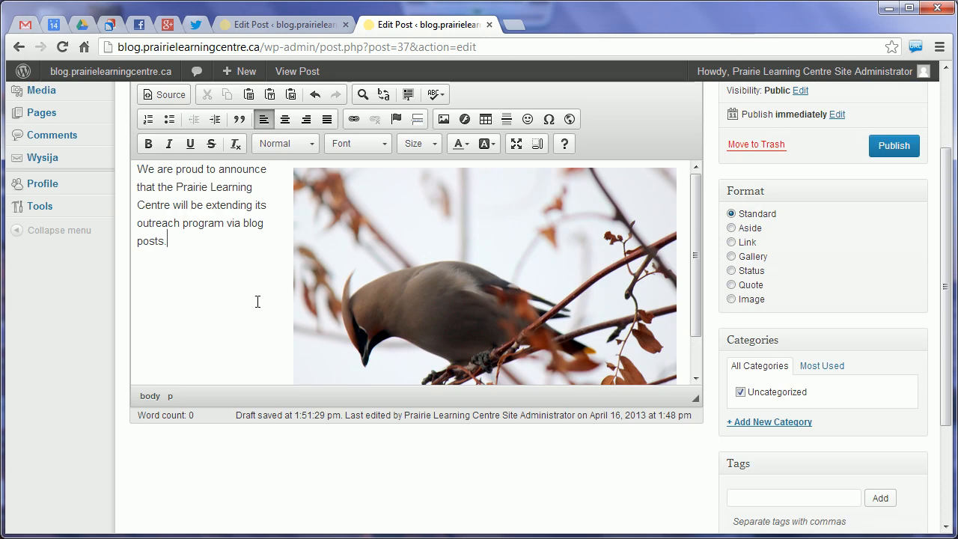
scroll(274, 286, up, 3)
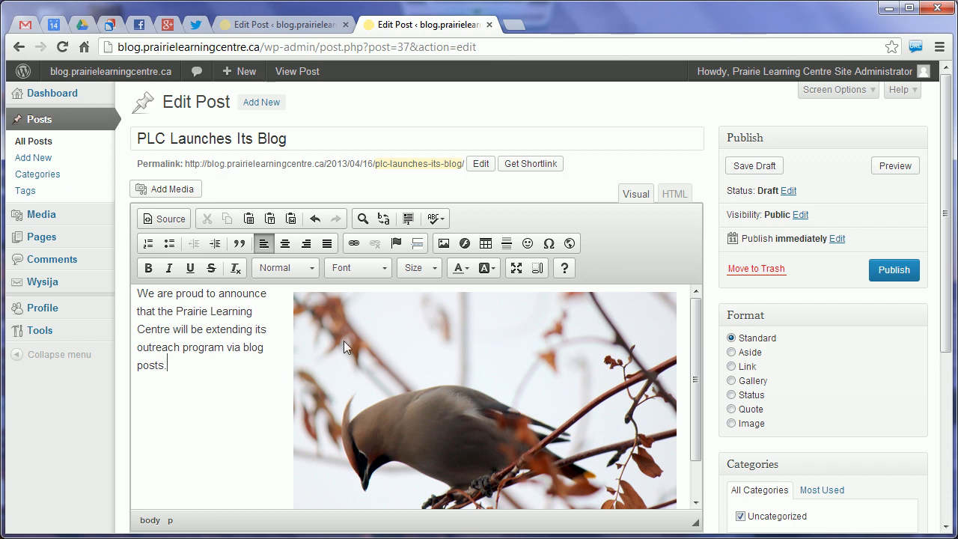
- Select the image, search the web for "wikipedia bohemian waxwings" in a new tab, and copy the link address of the Bohemian Waxwing Wikipedia result
click(376, 346)
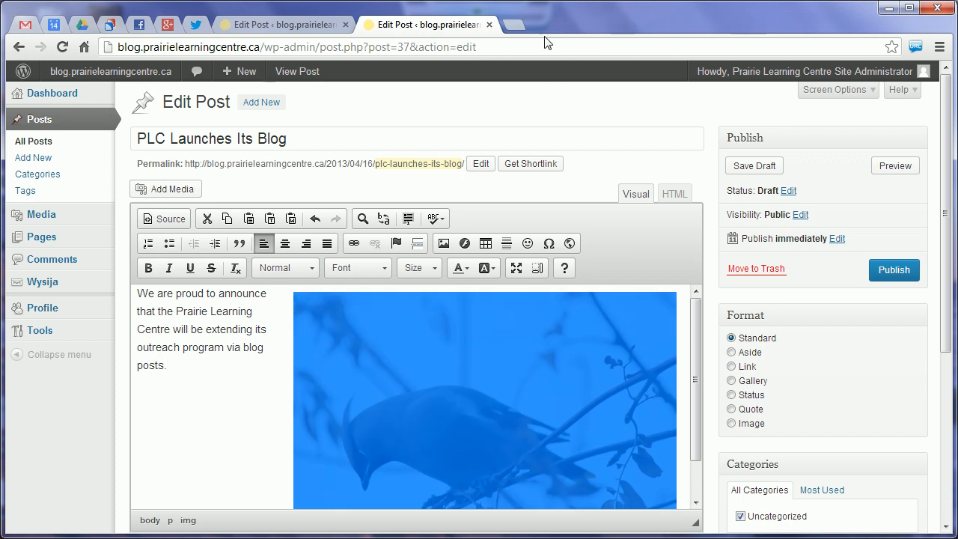
click(515, 25)
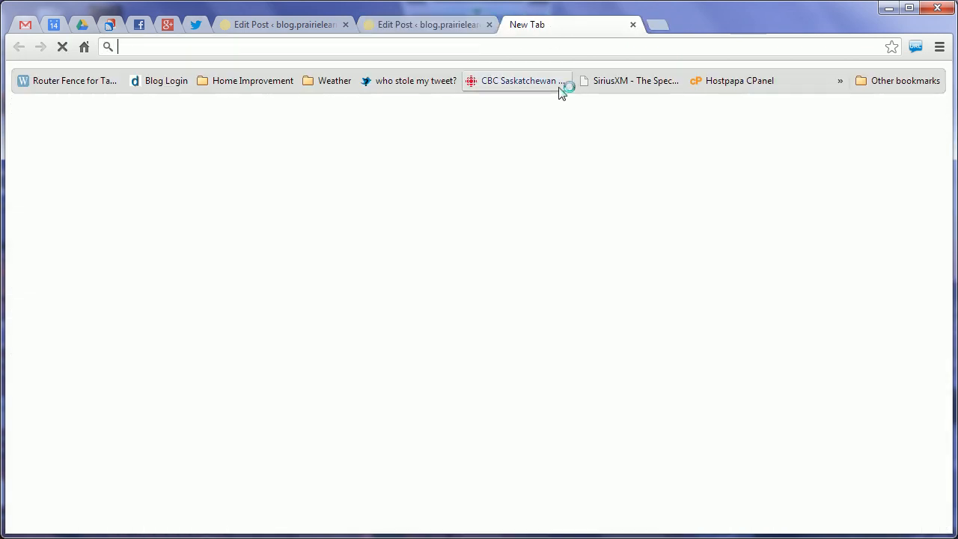
text(wikipedia)
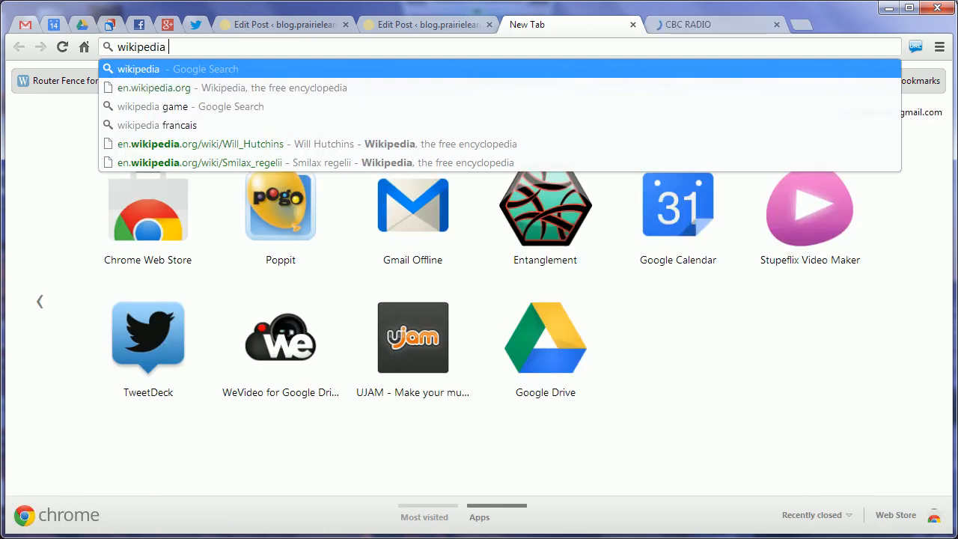
text( bohemian w)
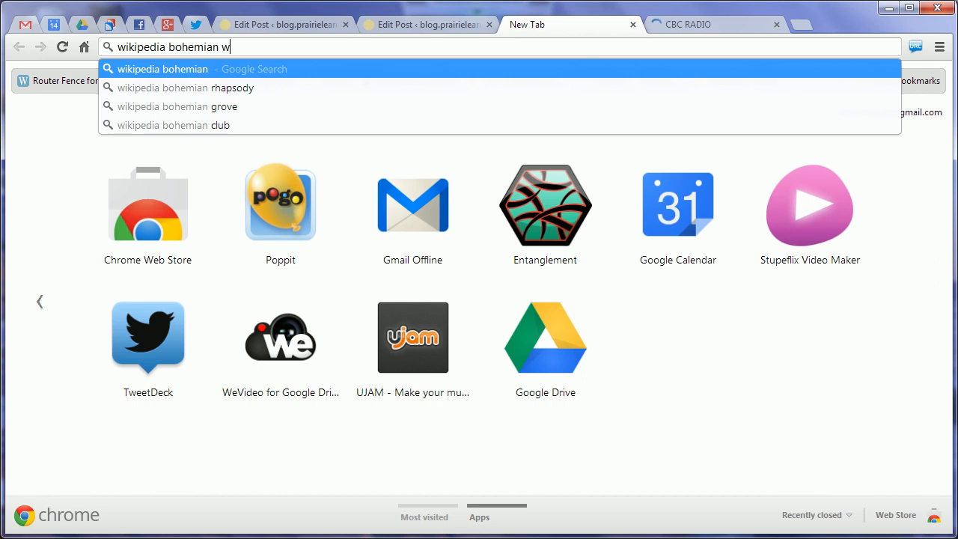
text(axwings)
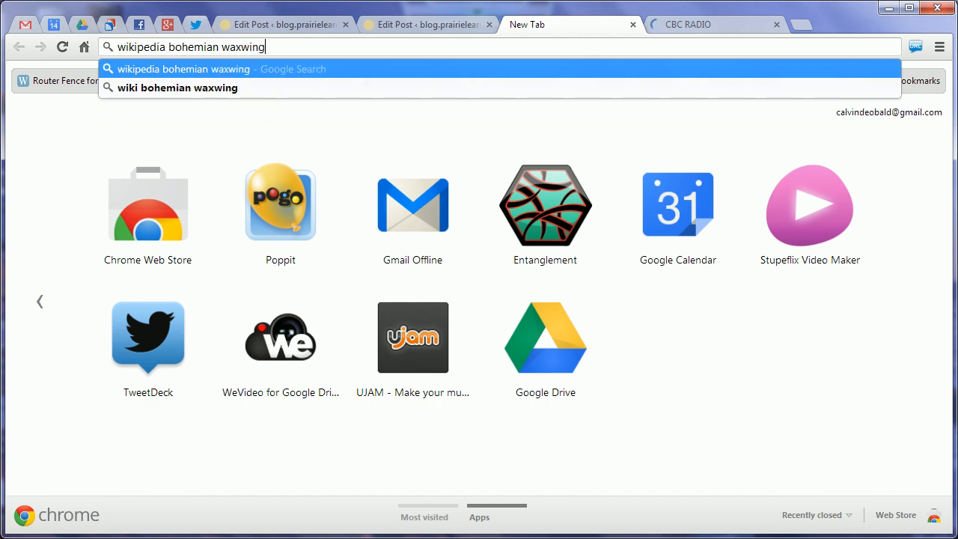
key(Return)
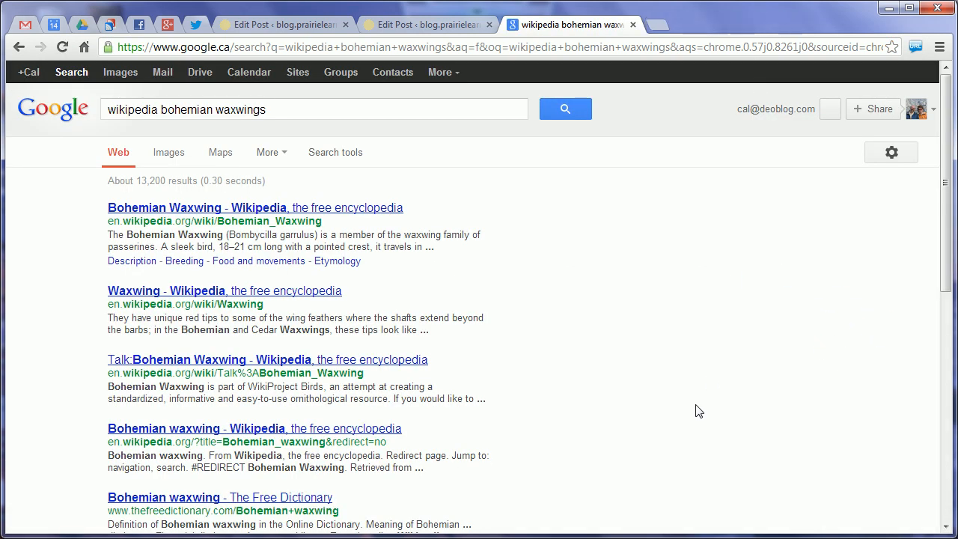
right_click(190, 212)
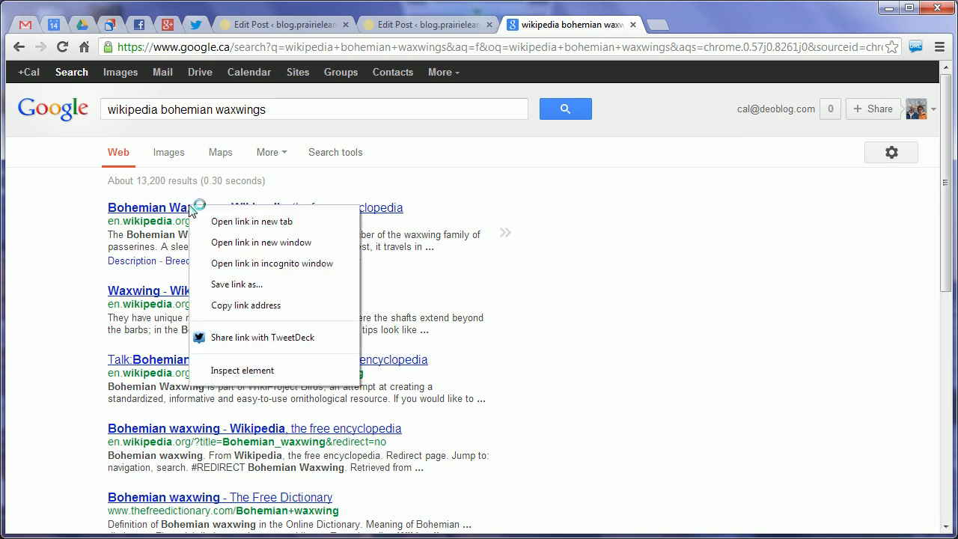
click(243, 306)
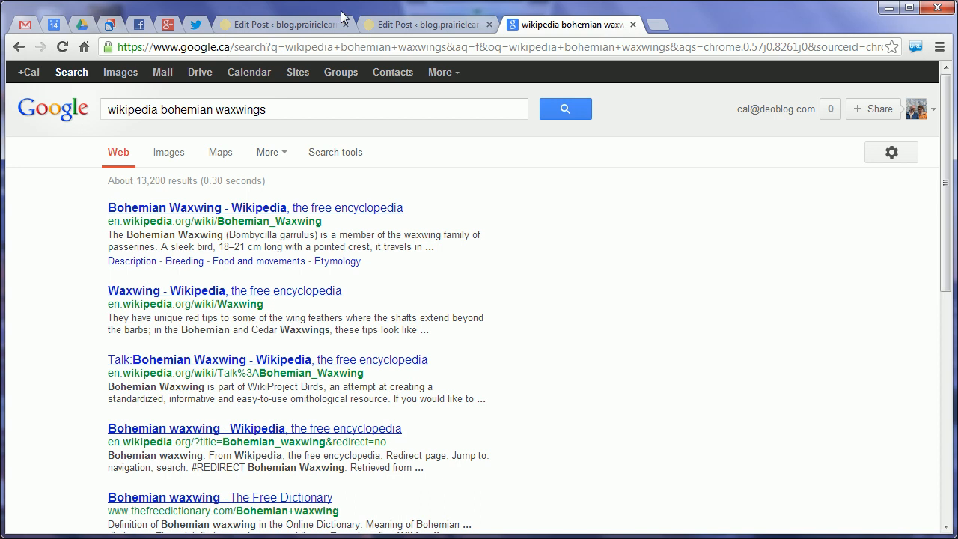
- Return to the post and link the selected image to the copied address, with the target set to New Window (_blank)
click(401, 26)
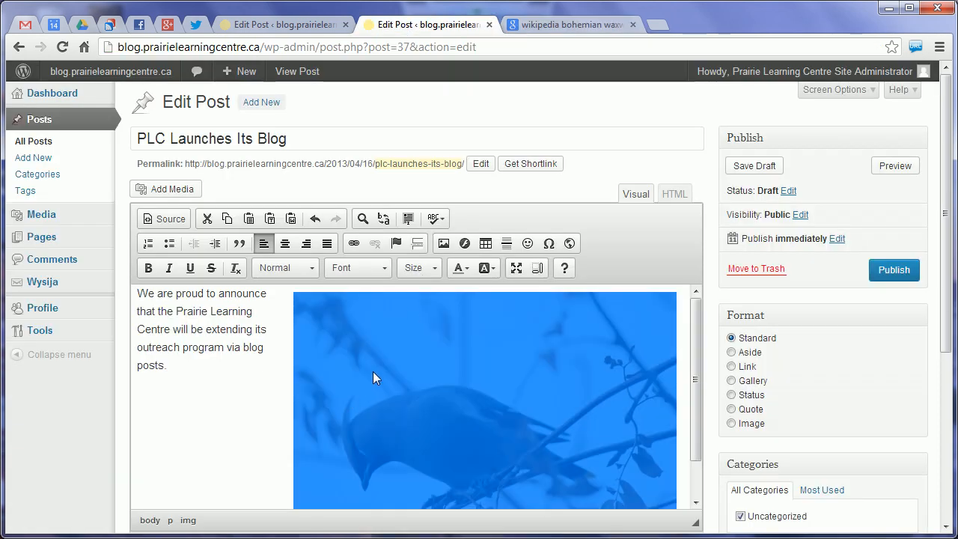
click(356, 245)
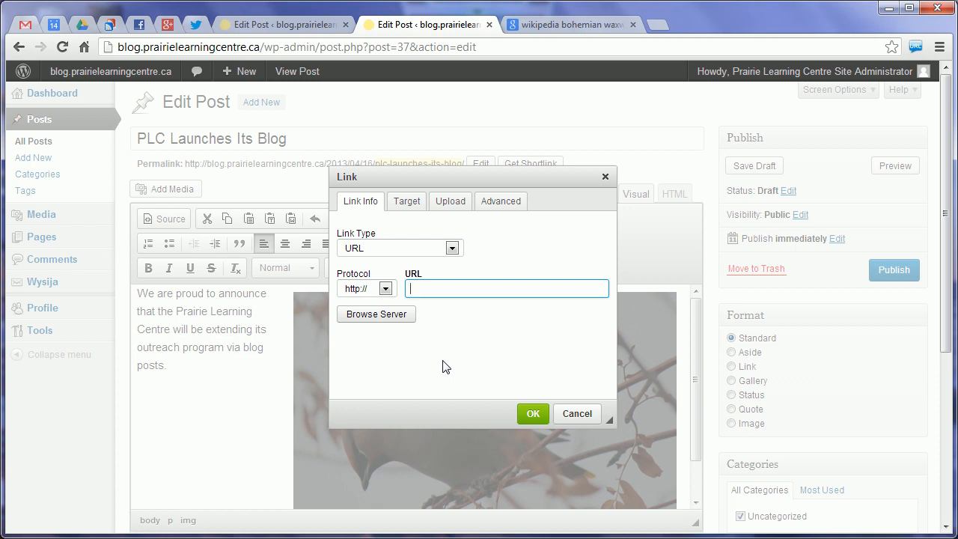
key(ctrl+v)
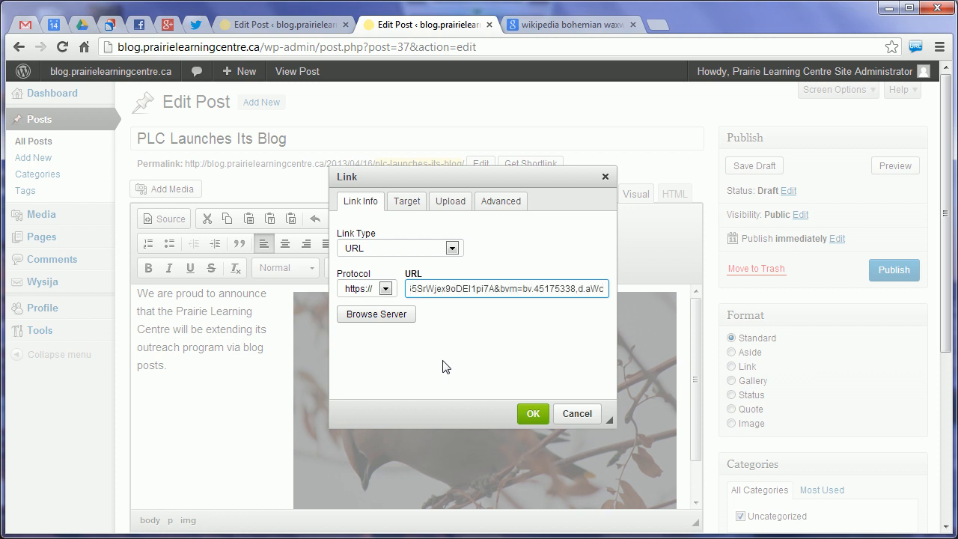
click(405, 199)
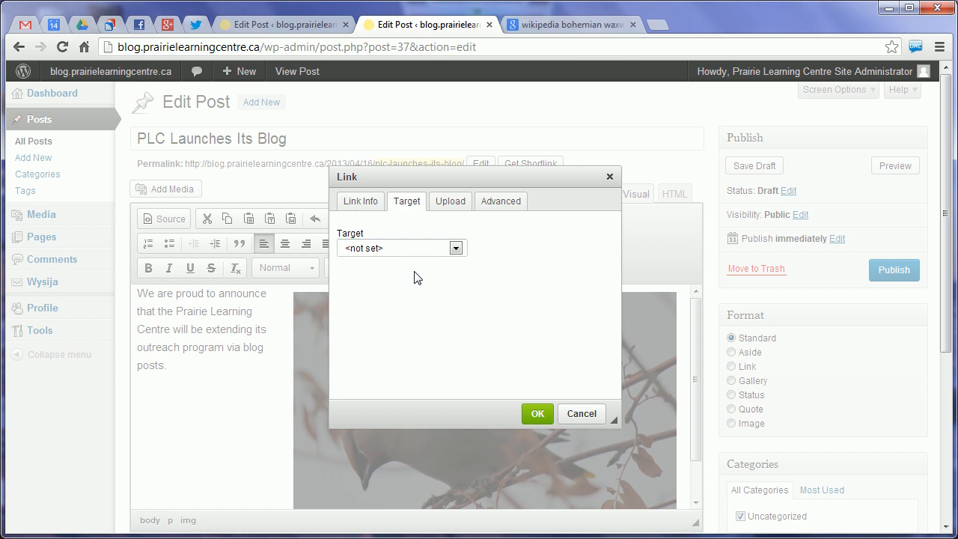
click(456, 248)
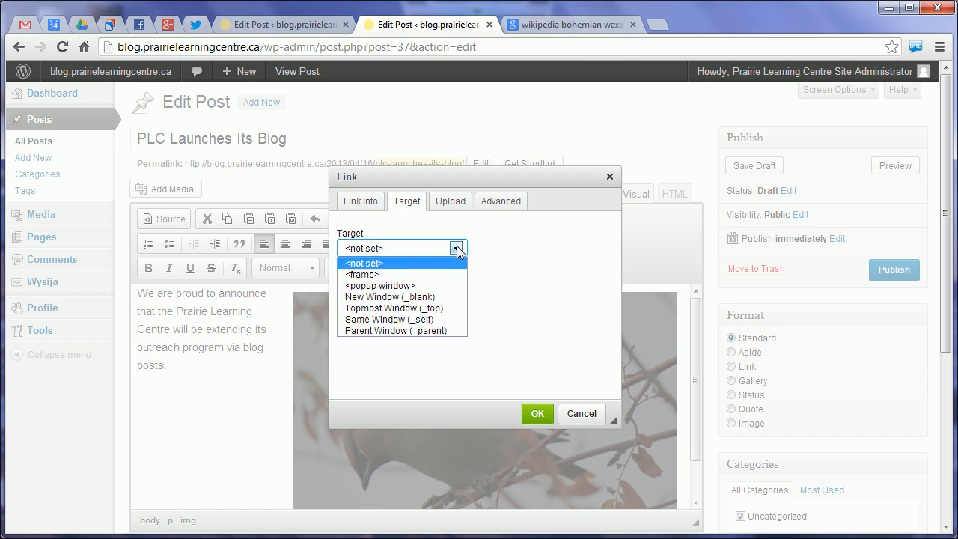
click(430, 297)
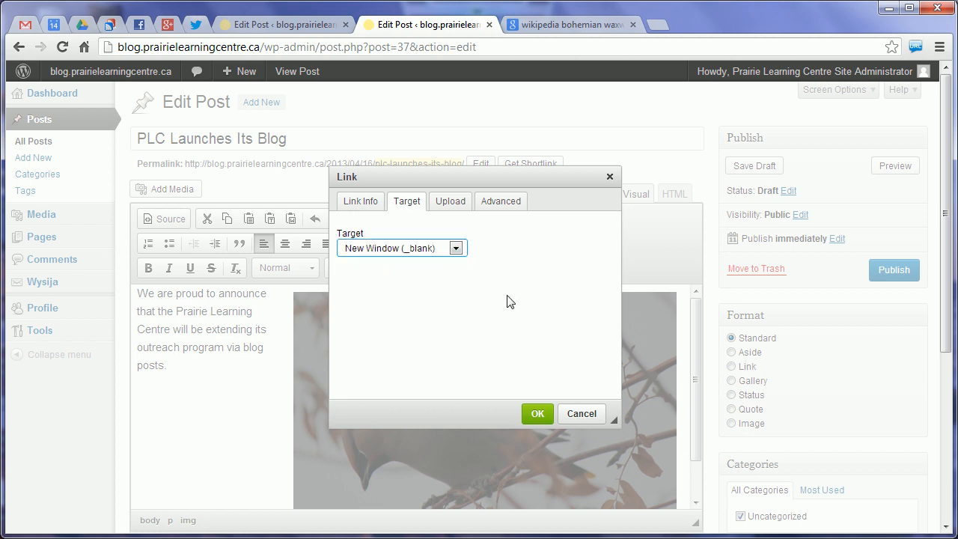
click(360, 203)
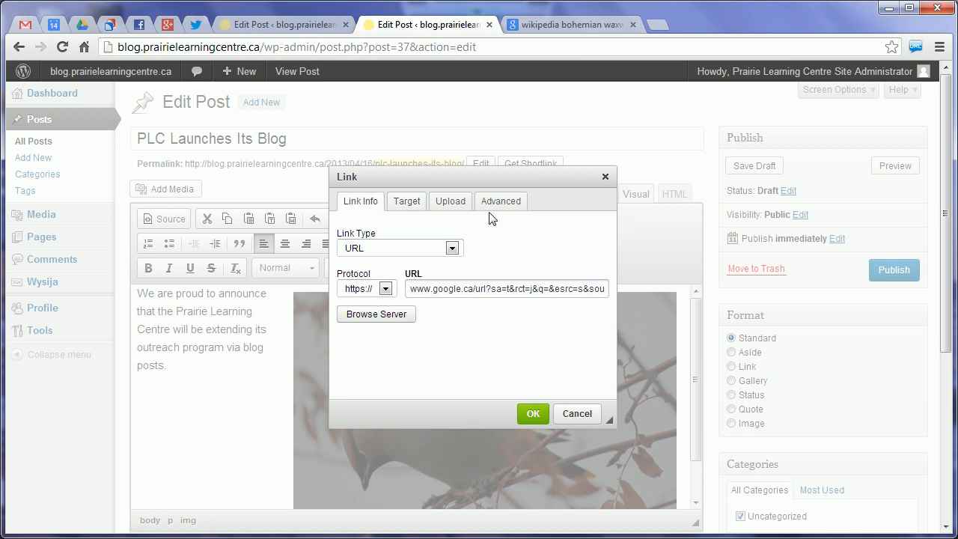
click(530, 414)
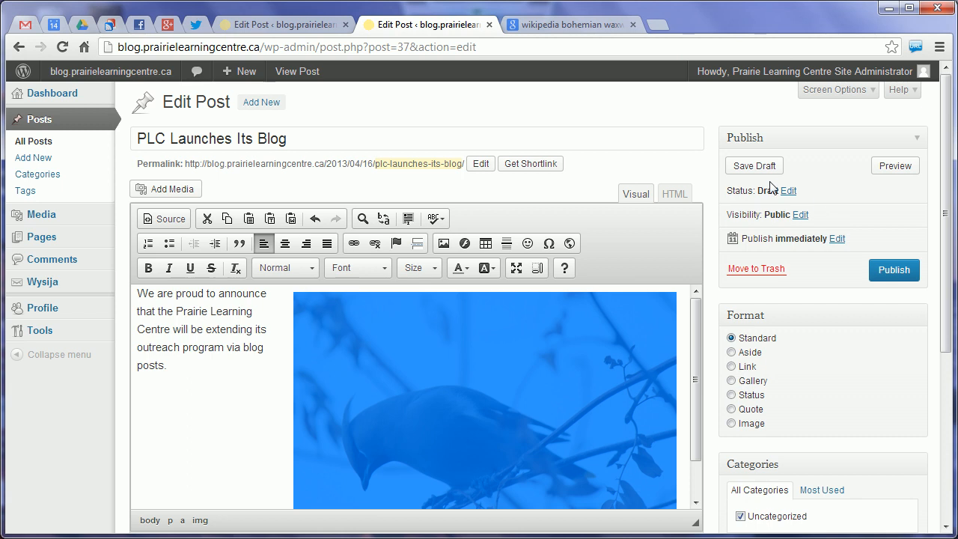
- Publish the post and visit the blog site to check the post's image and text layout
click(885, 272)
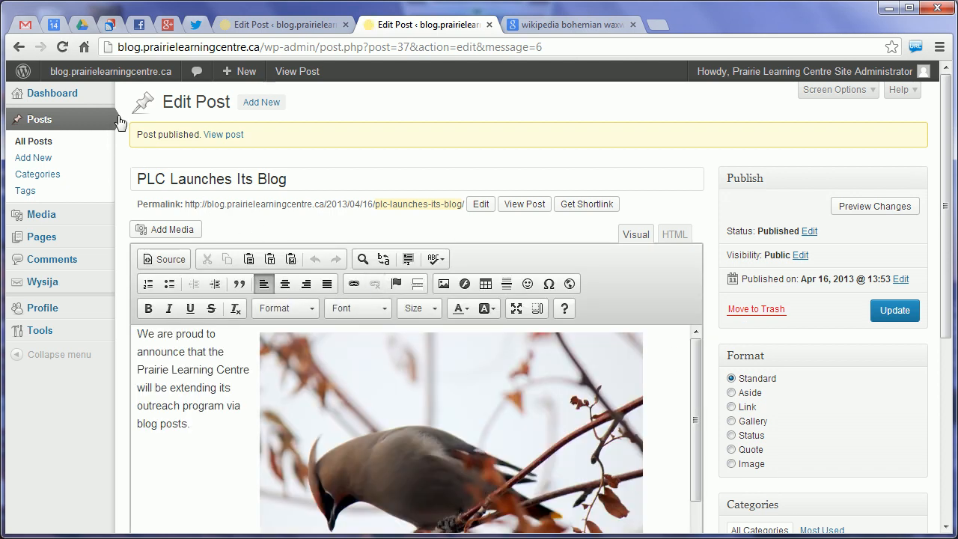
mouse_move(108, 75)
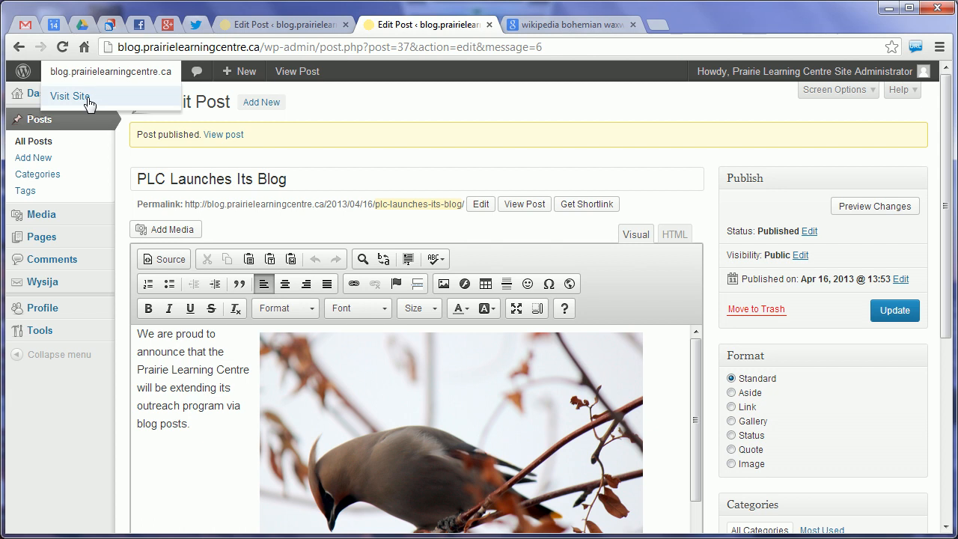
click(87, 99)
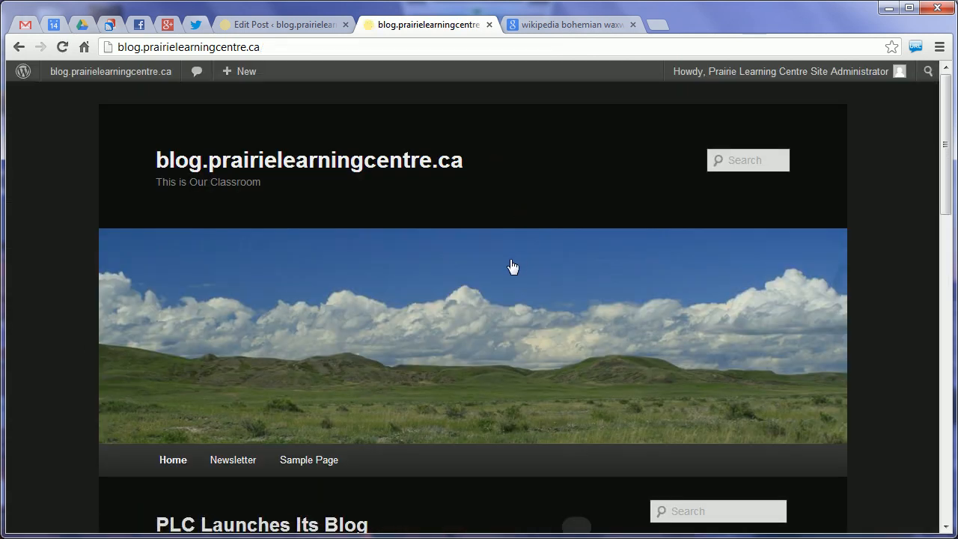
scroll(74, 341, down, 4)
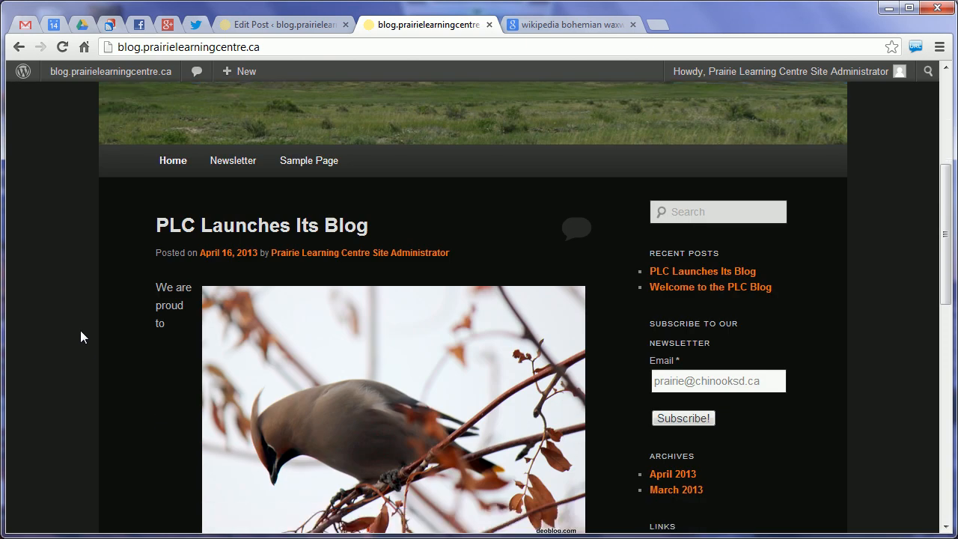
scroll(81, 331, down, 3)
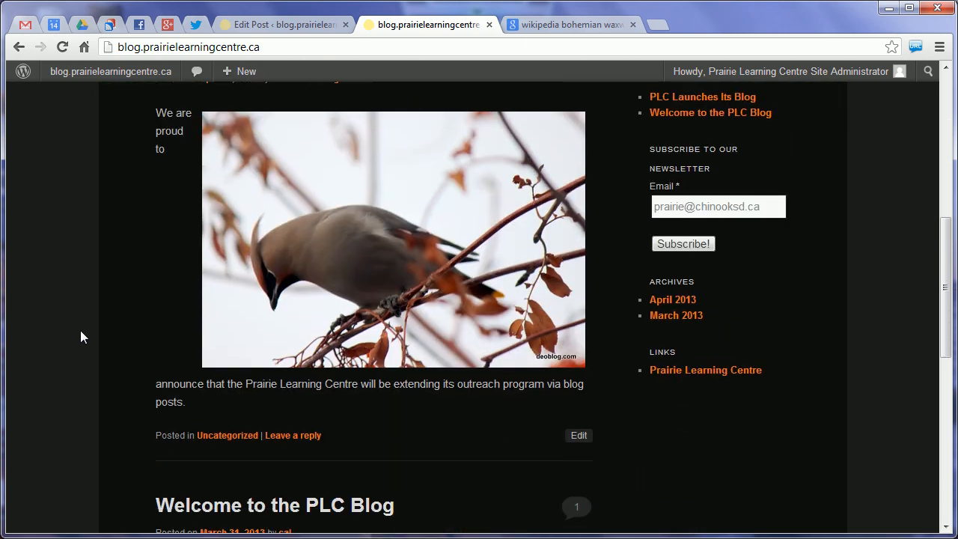
scroll(92, 309, up, 2)
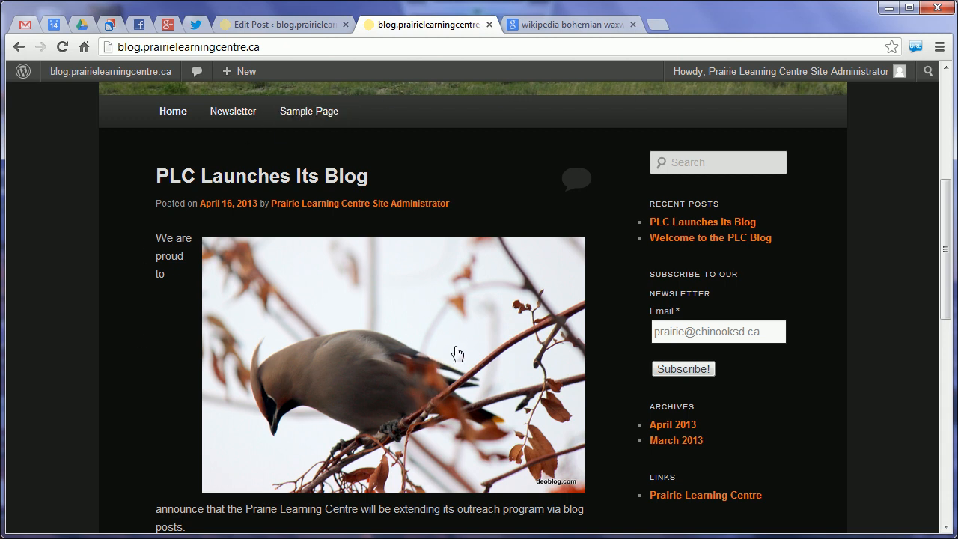
scroll(454, 352, down, 3)
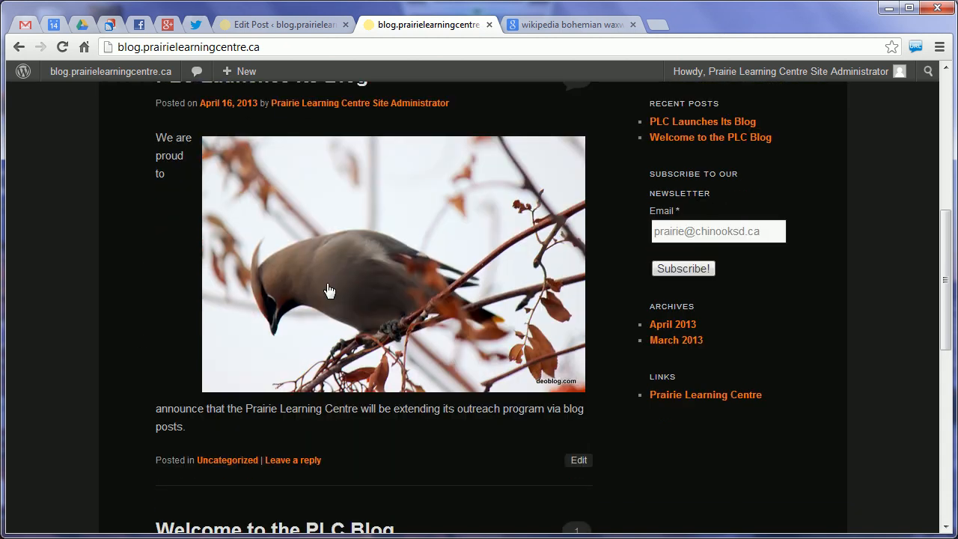
- Edit the "PLC Launches Its Blog" post to set the bird image's width to 300 with proportions locked, and update the post
click(577, 462)
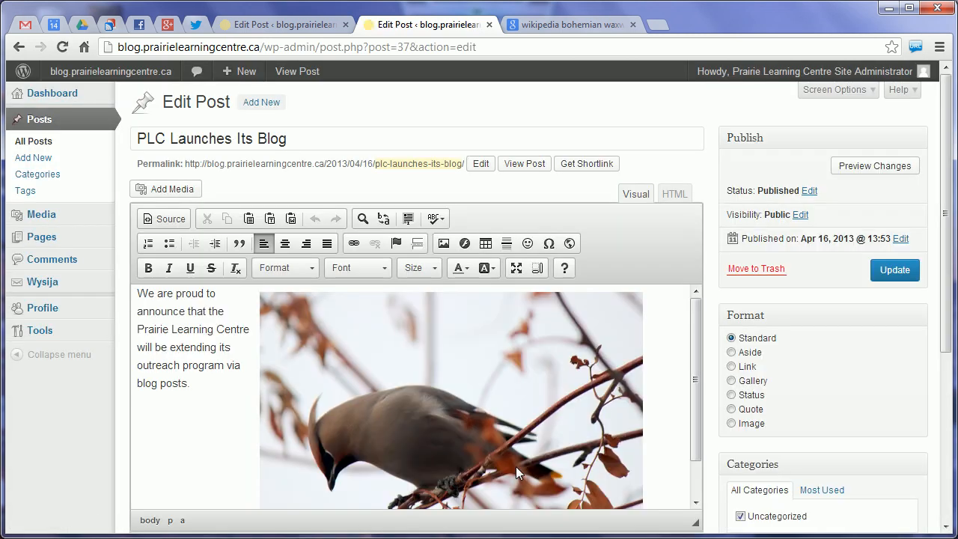
click(460, 387)
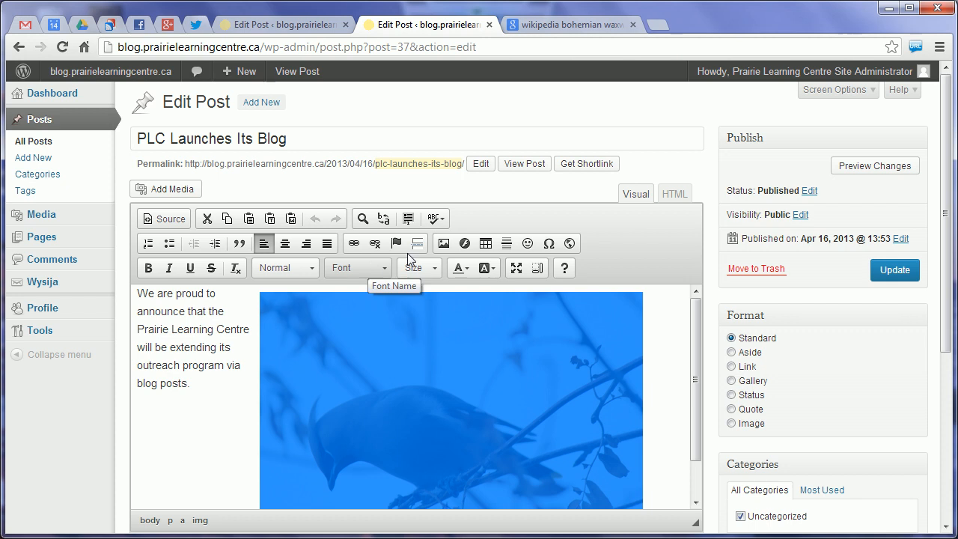
click(442, 243)
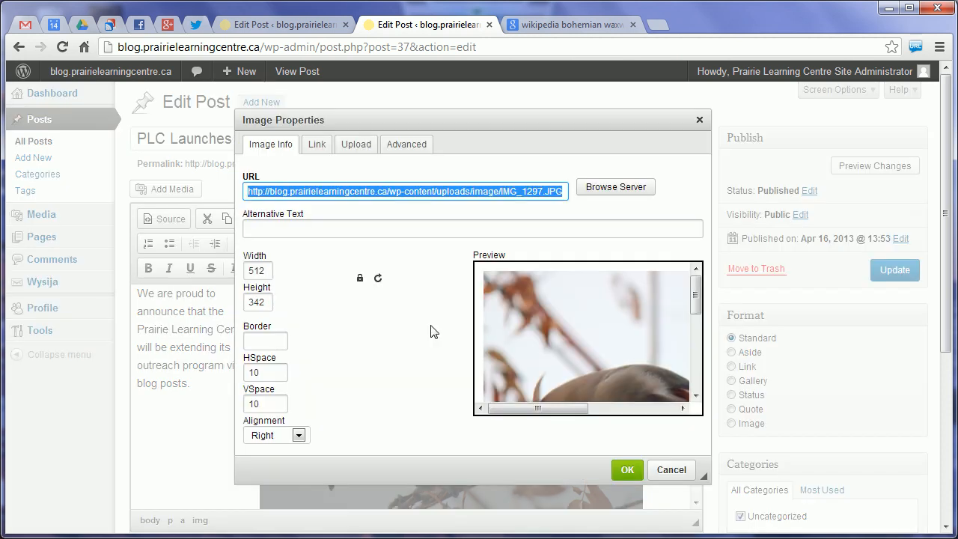
double_click(271, 271)
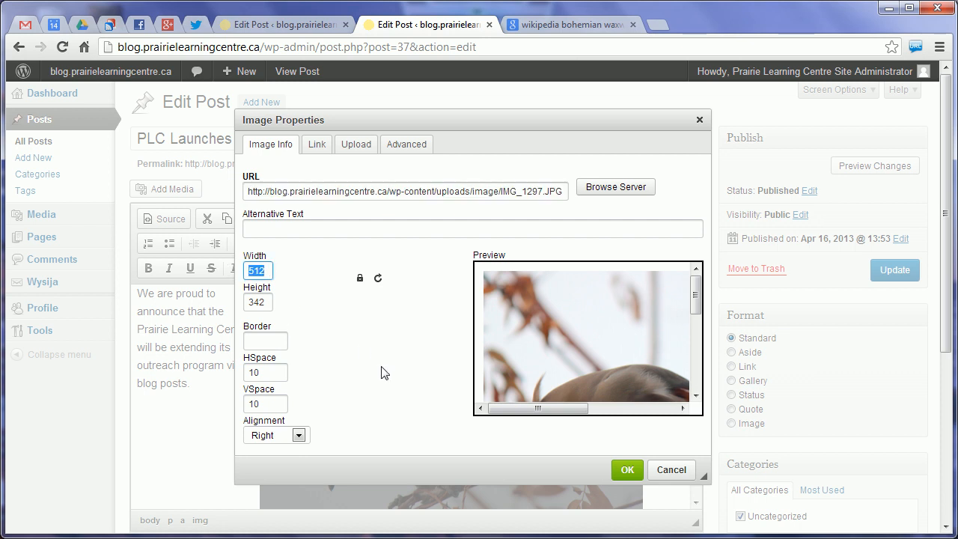
text(300)
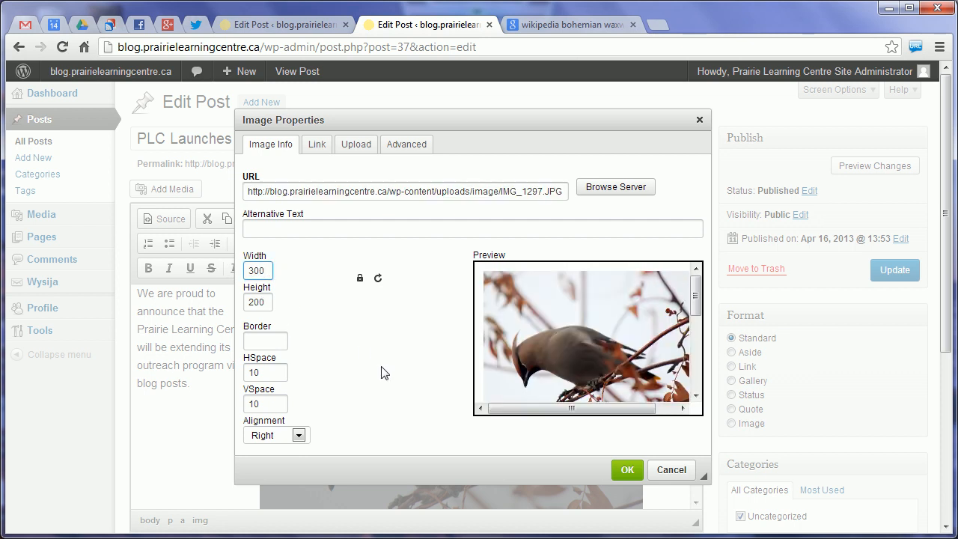
click(627, 470)
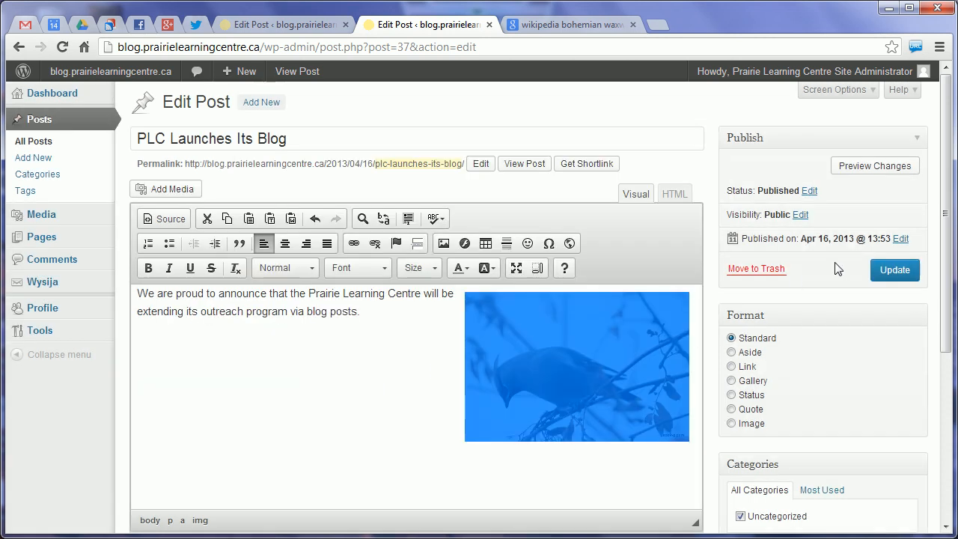
click(903, 274)
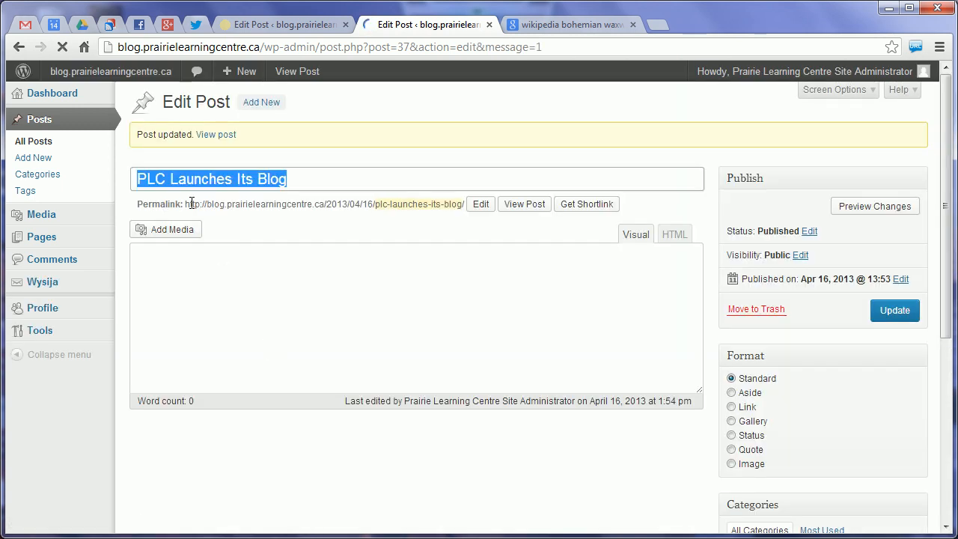
- Visit the blog site and examine the updated post's image size and text wrapping, along with the rest of the home page
mouse_move(86, 73)
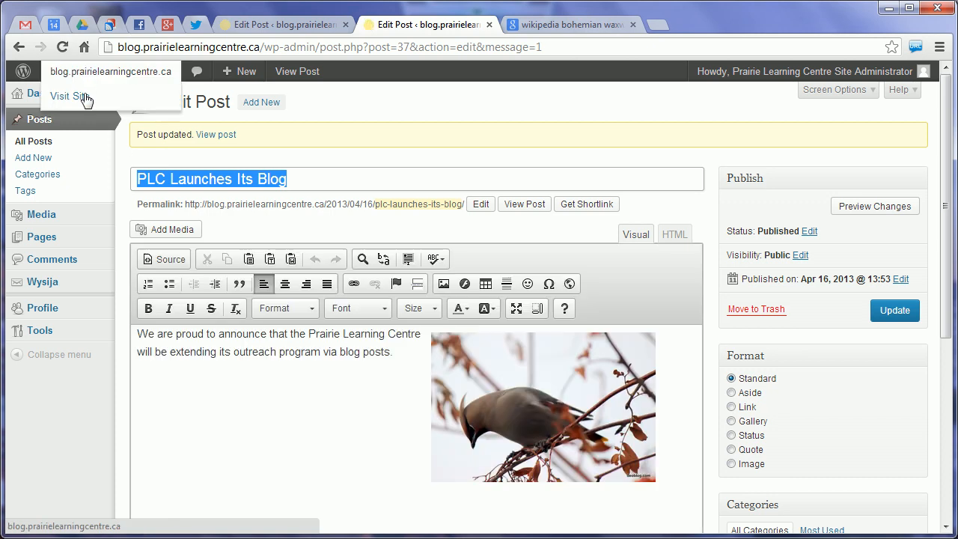
click(85, 95)
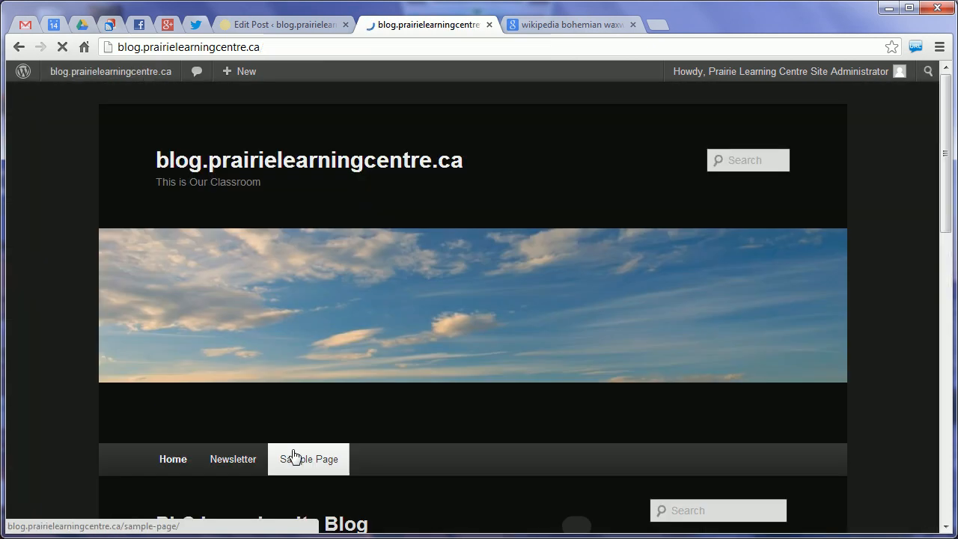
scroll(75, 398, down, 5)
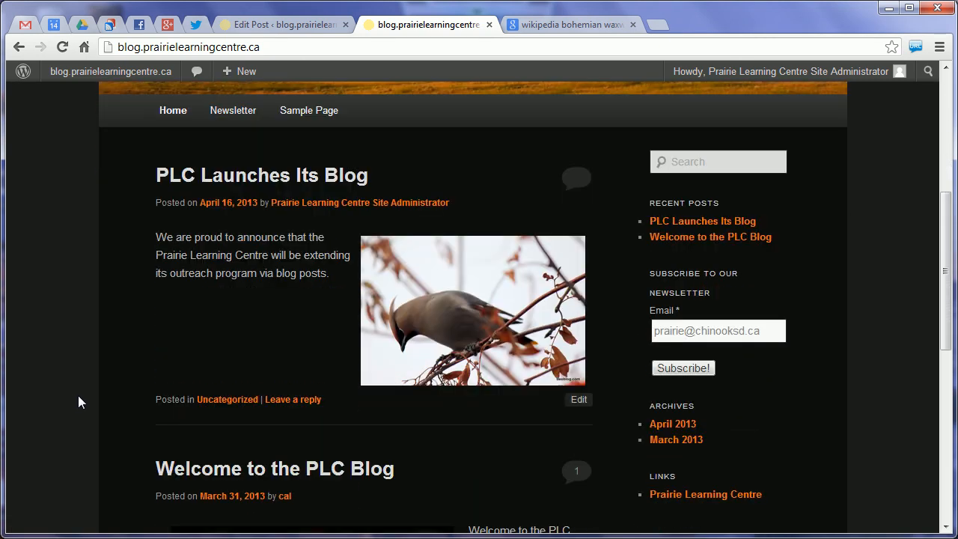
scroll(79, 396, down, 4)
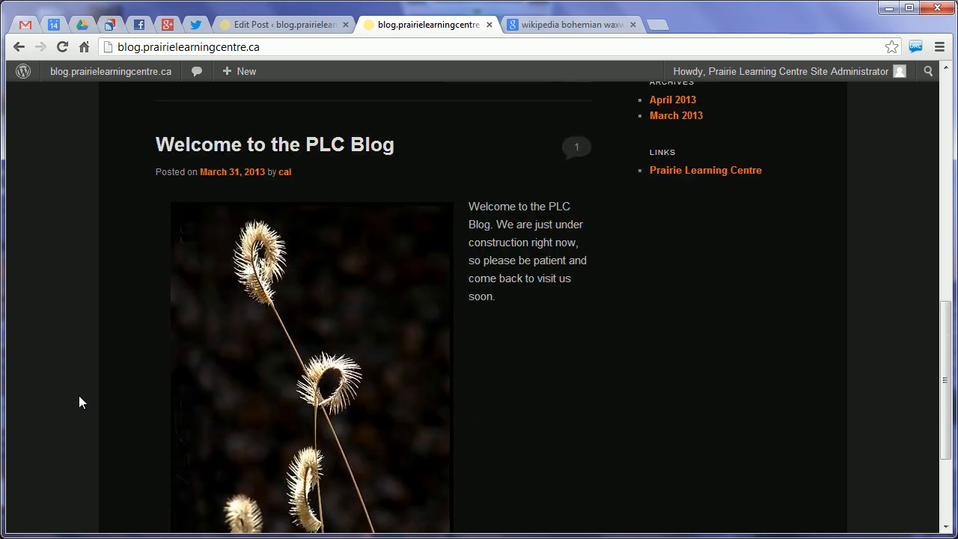
scroll(81, 395, down, 1)
scroll(90, 392, down, 1)
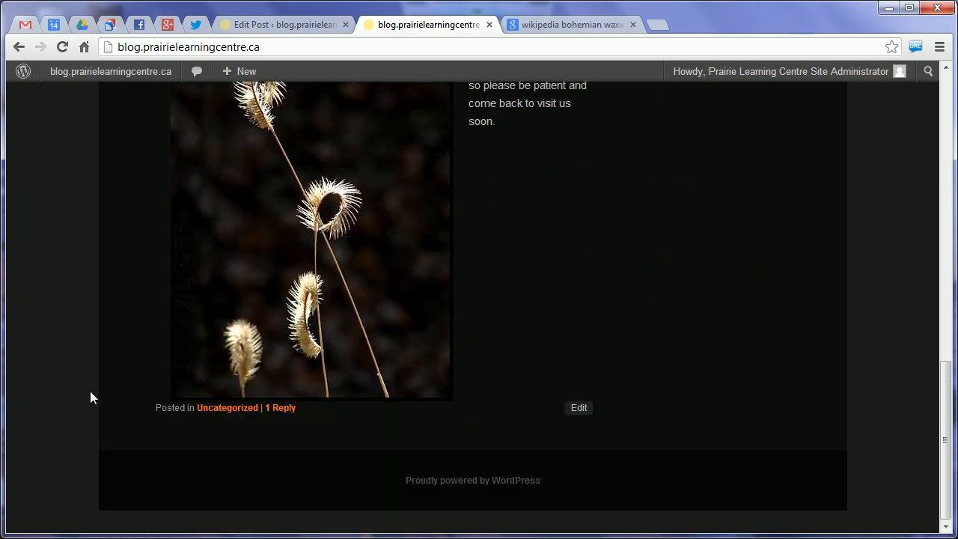
scroll(90, 397, up, 5)
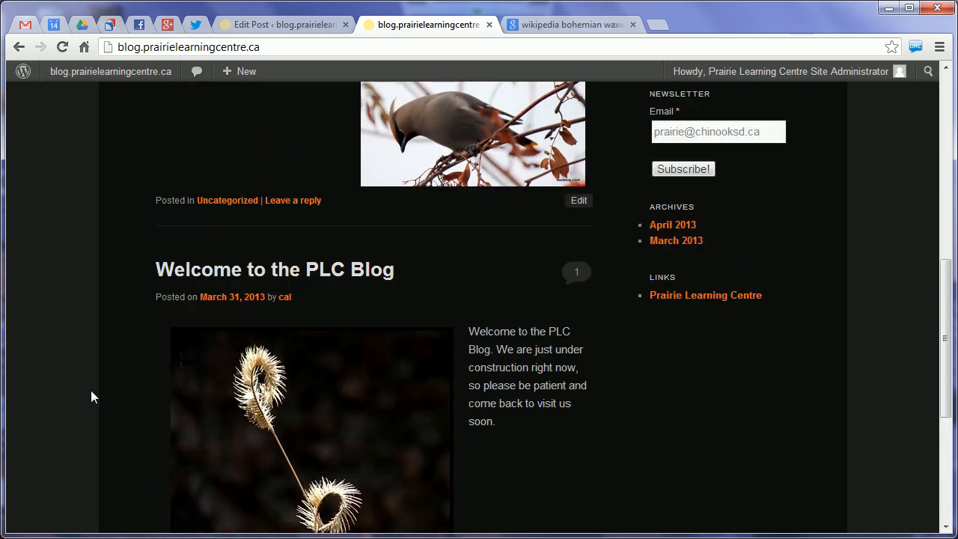
scroll(92, 397, up, 4)
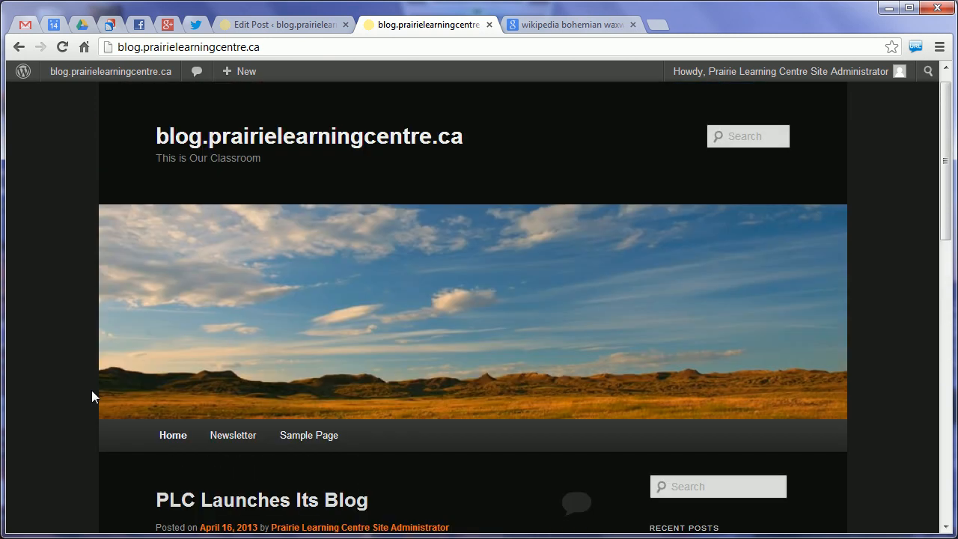
scroll(92, 390, down, 2)
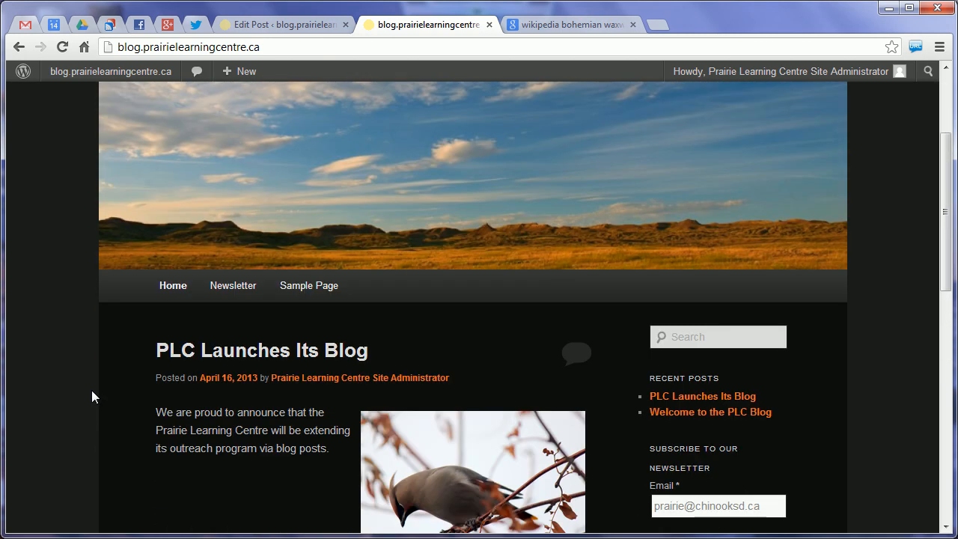